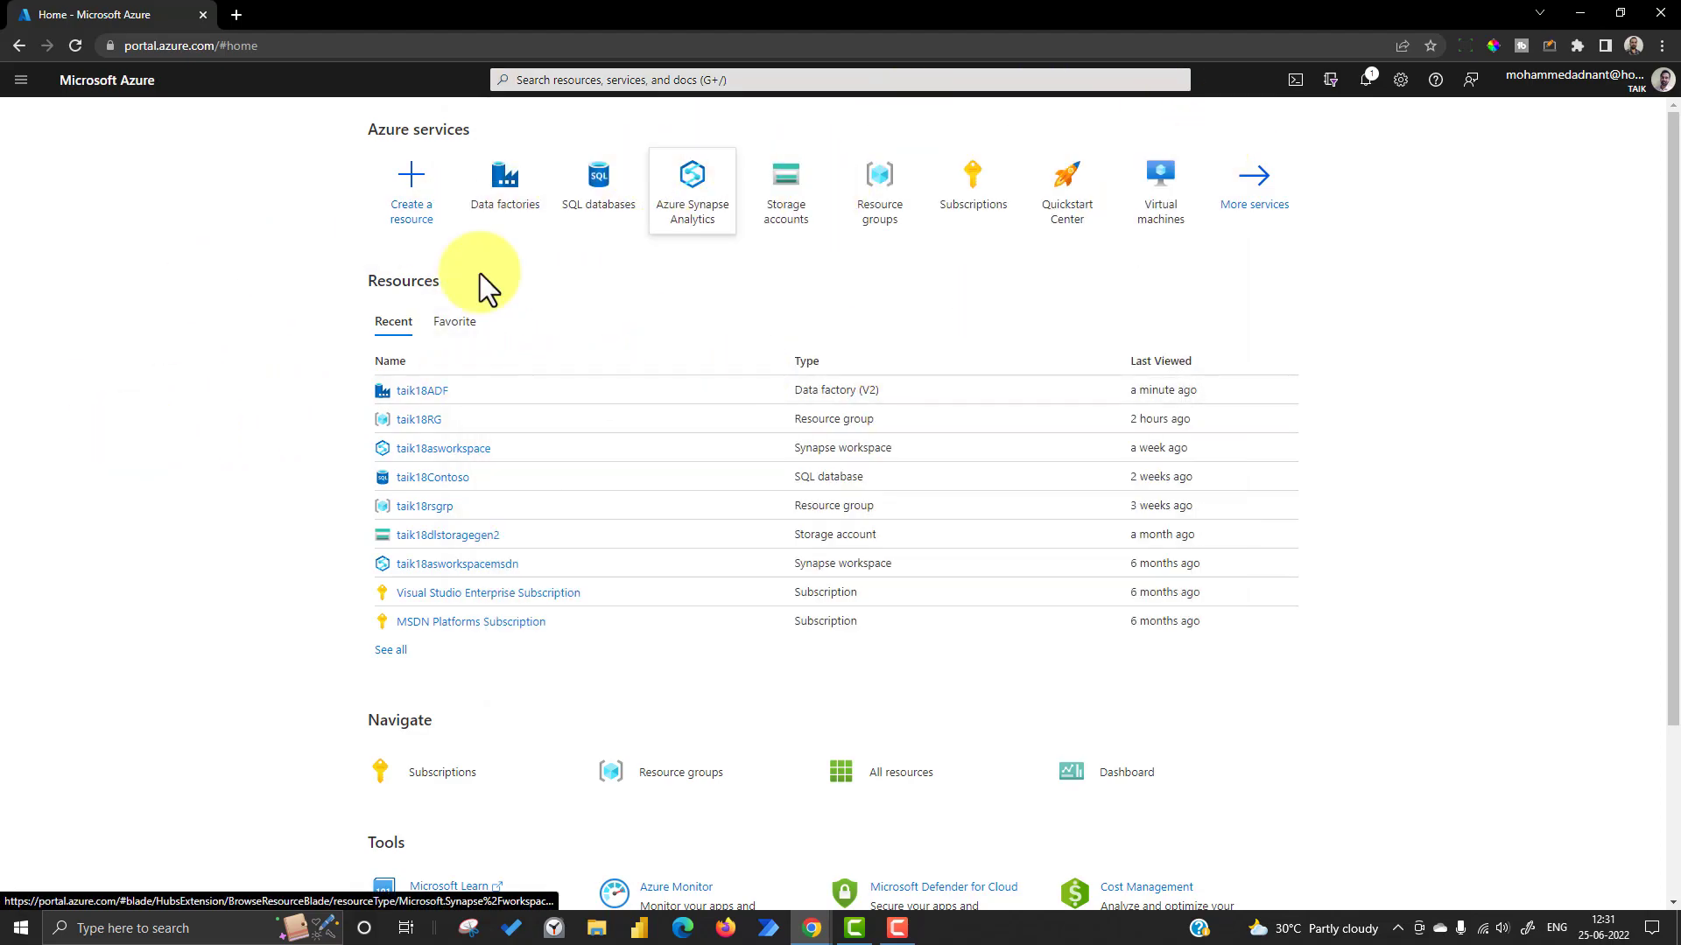
Step: Search the Azure portal for "data fac" and open the Data factories service
click(19, 85)
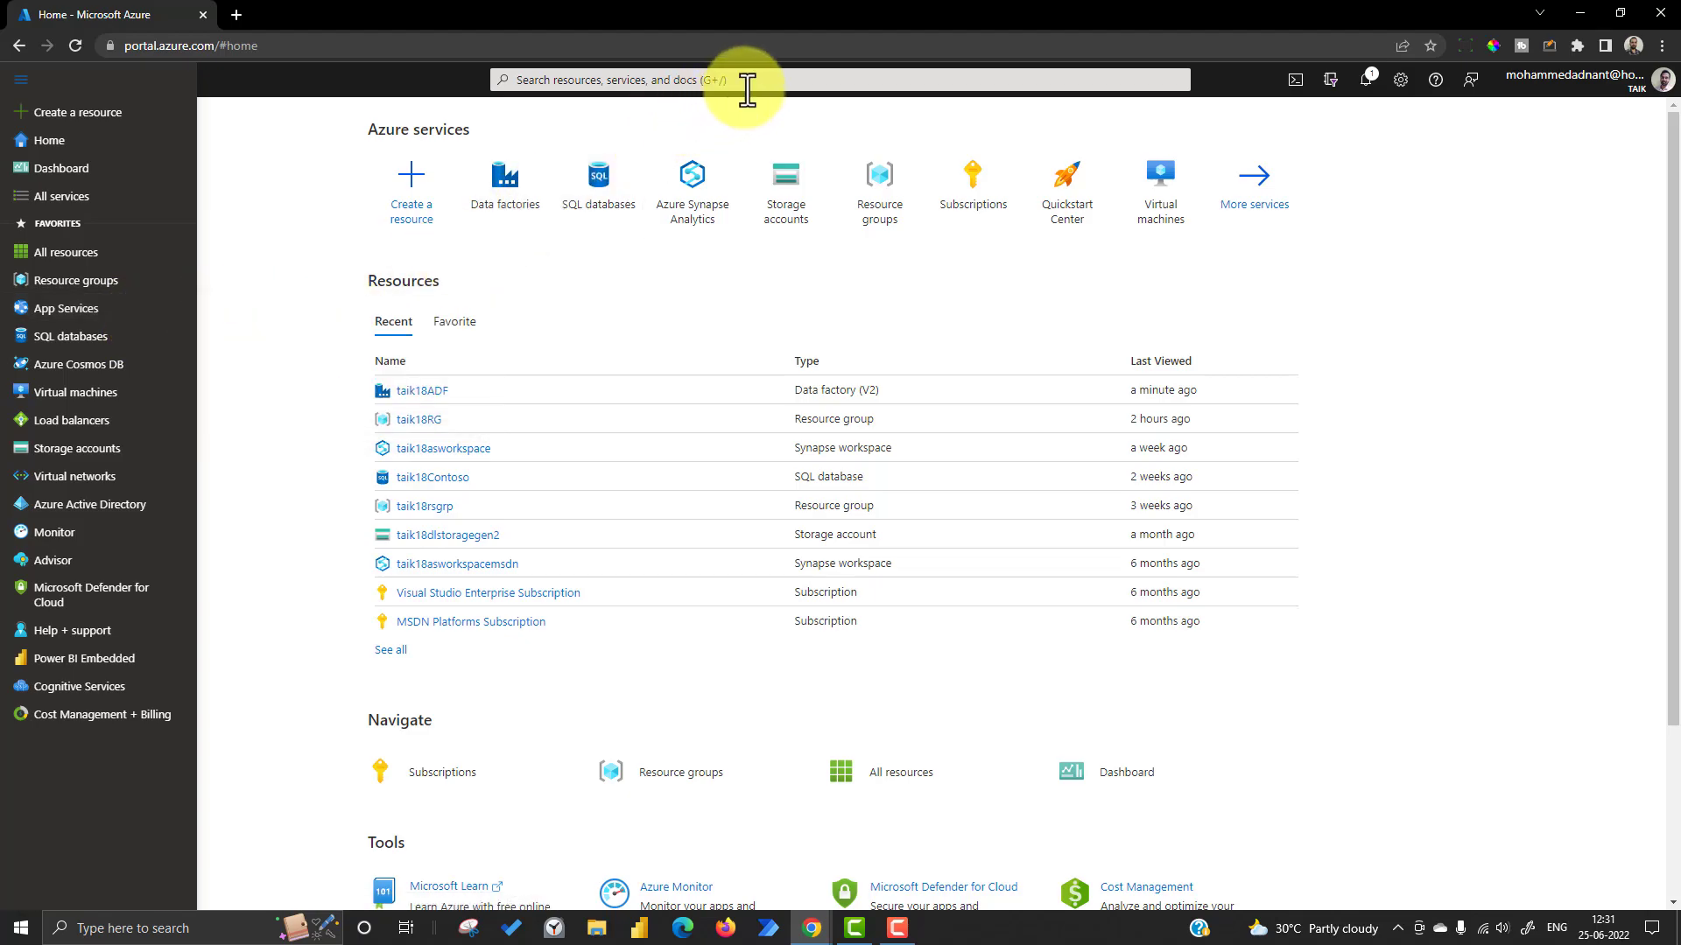
click(718, 84)
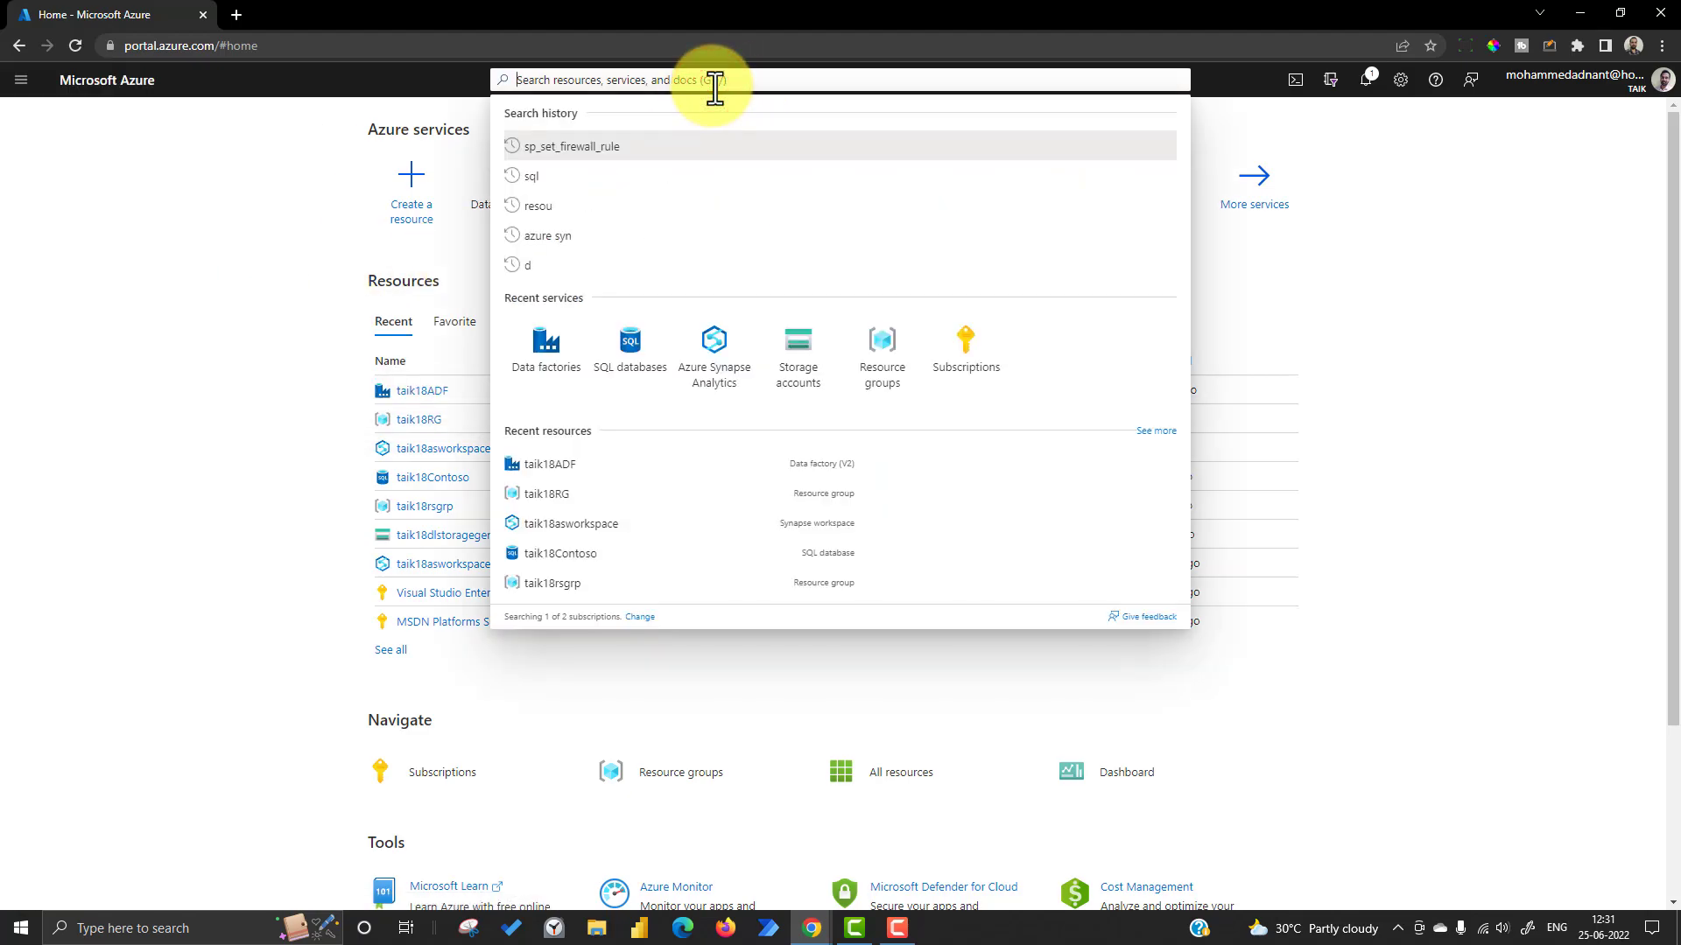
text(dat)
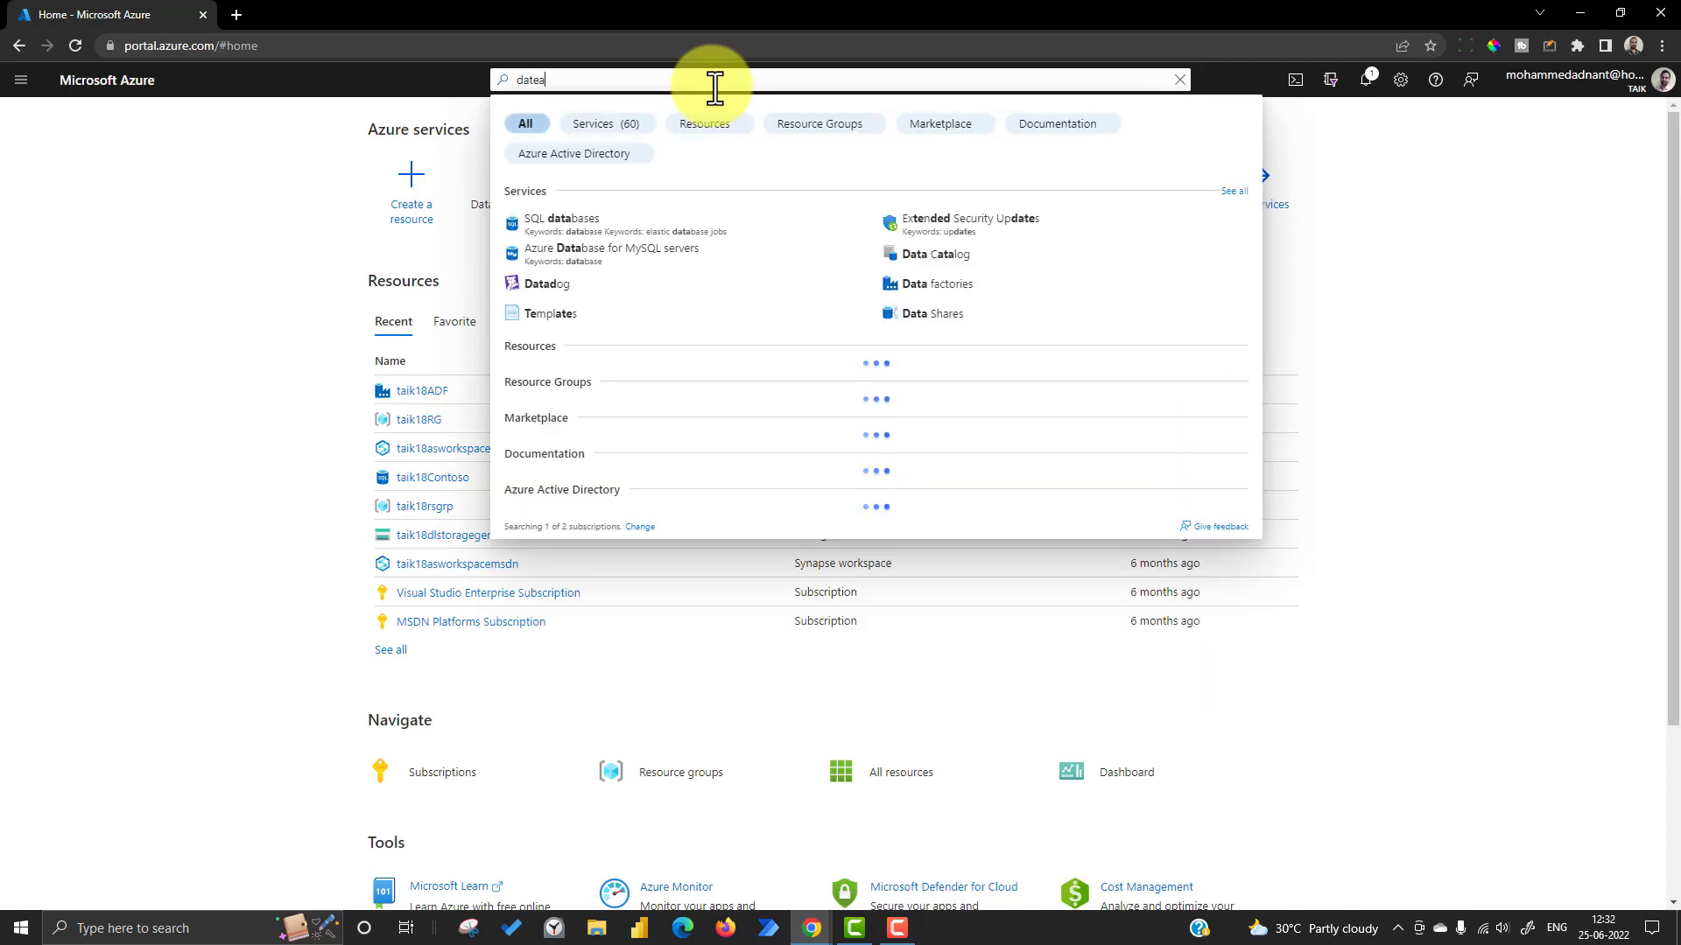
text(a fac)
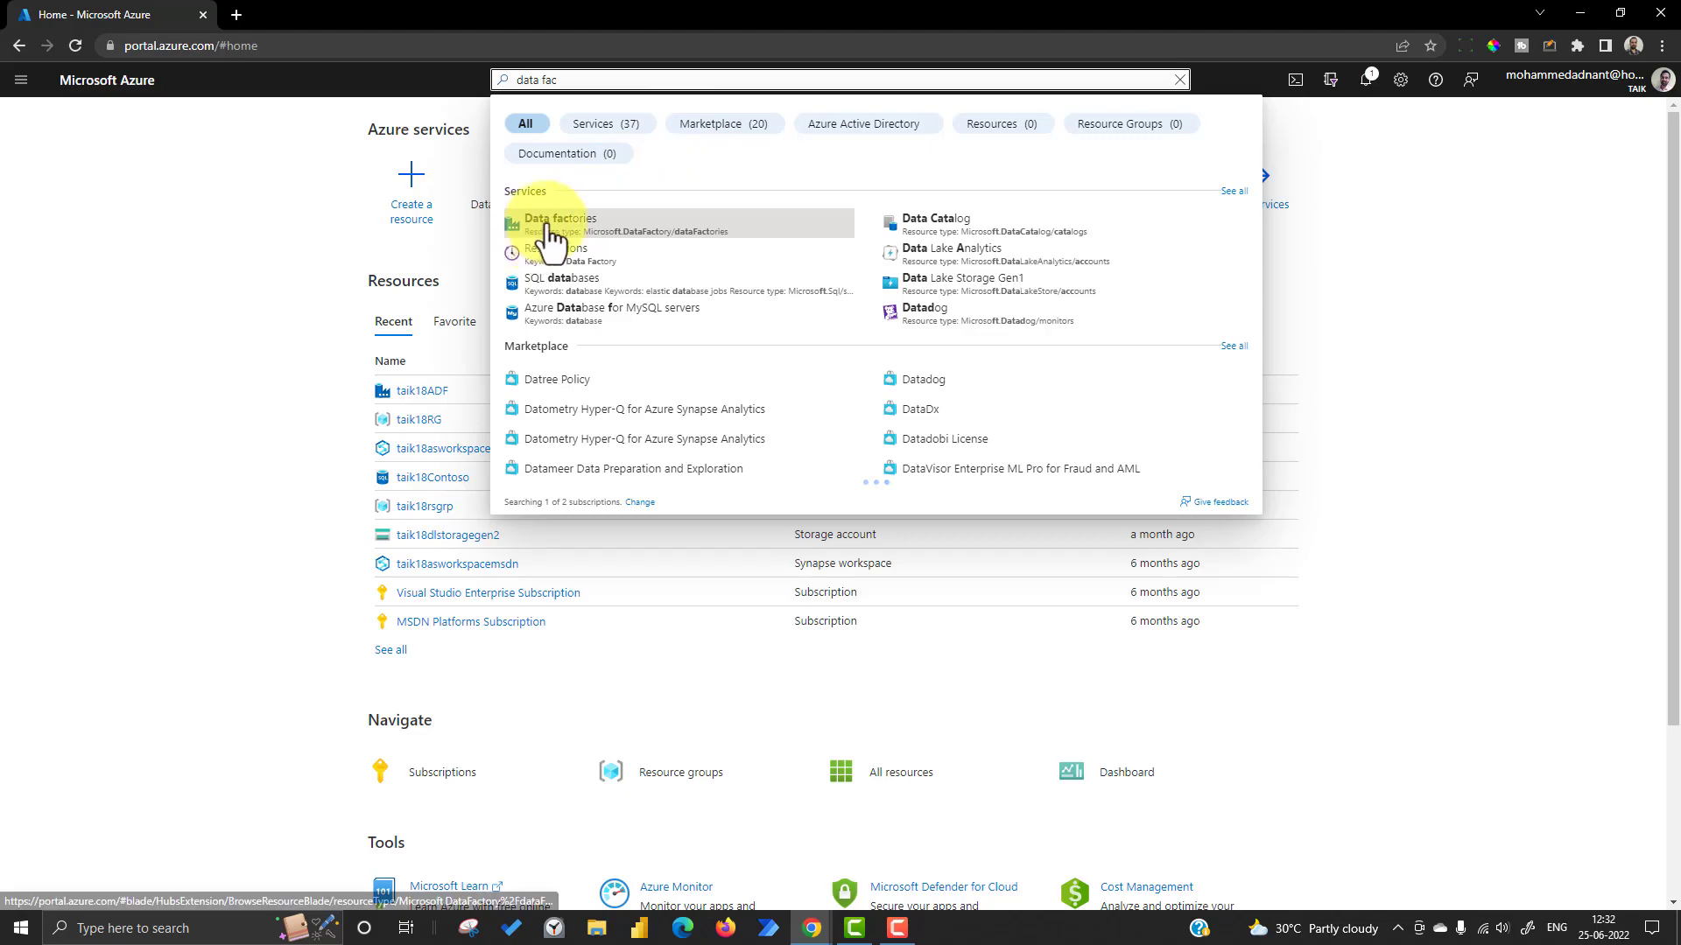
click(551, 229)
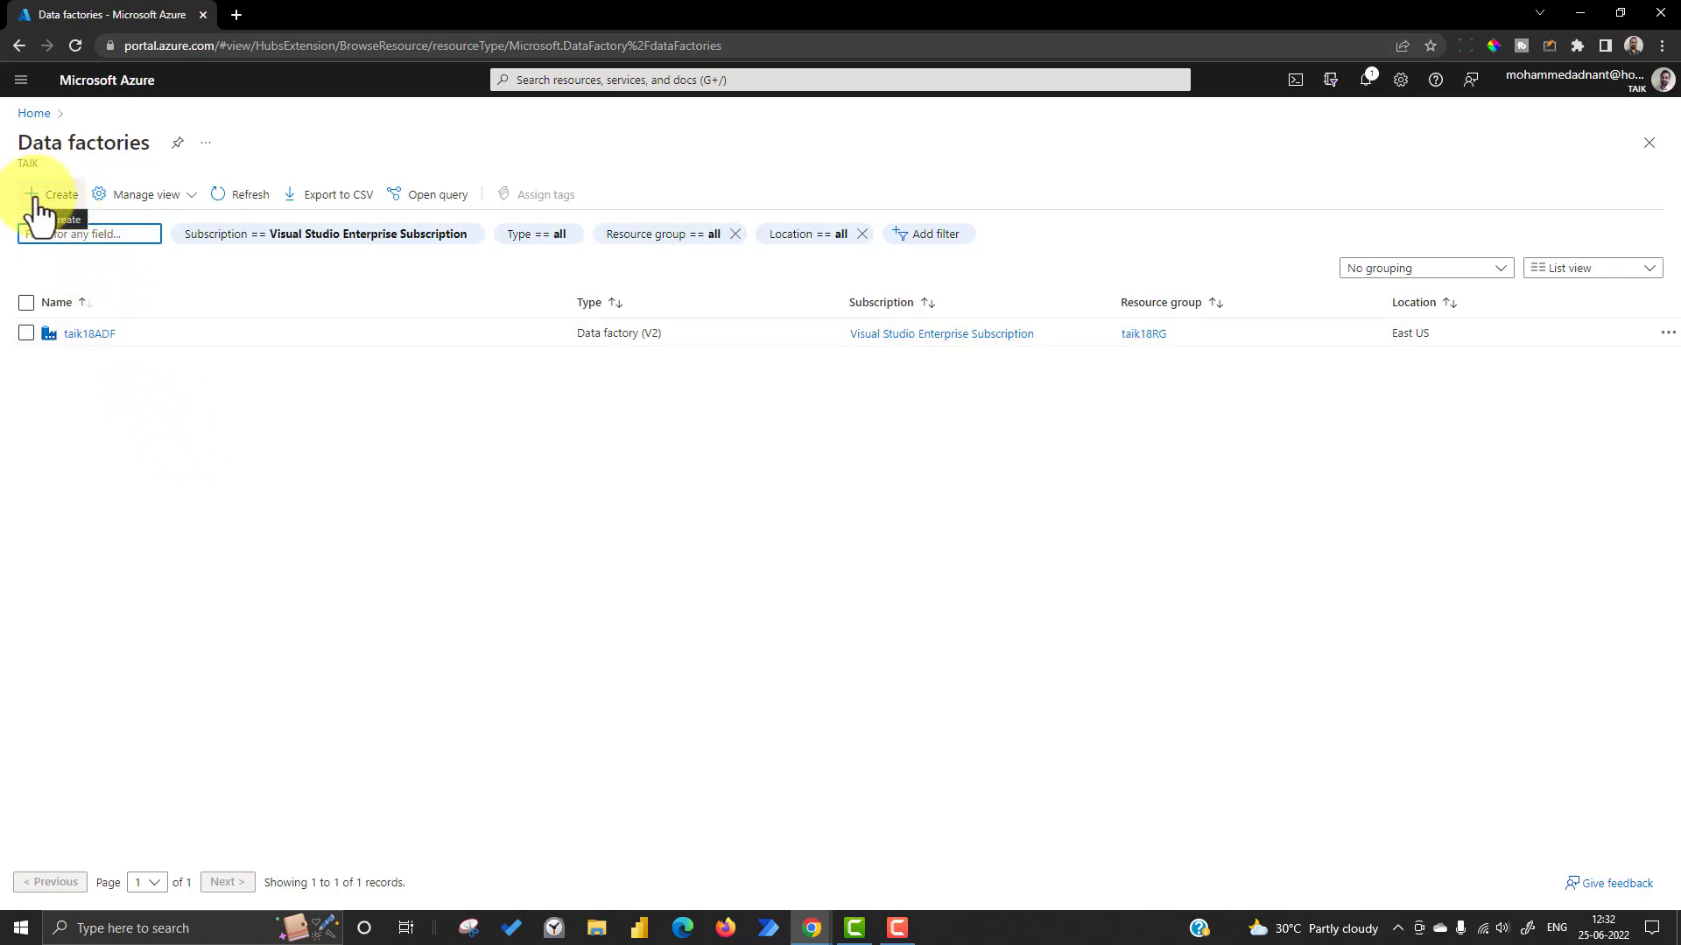
Step: Start creating a new data factory under the Visual Studio Enterprise Subscription in resource group taik18RG
click(35, 196)
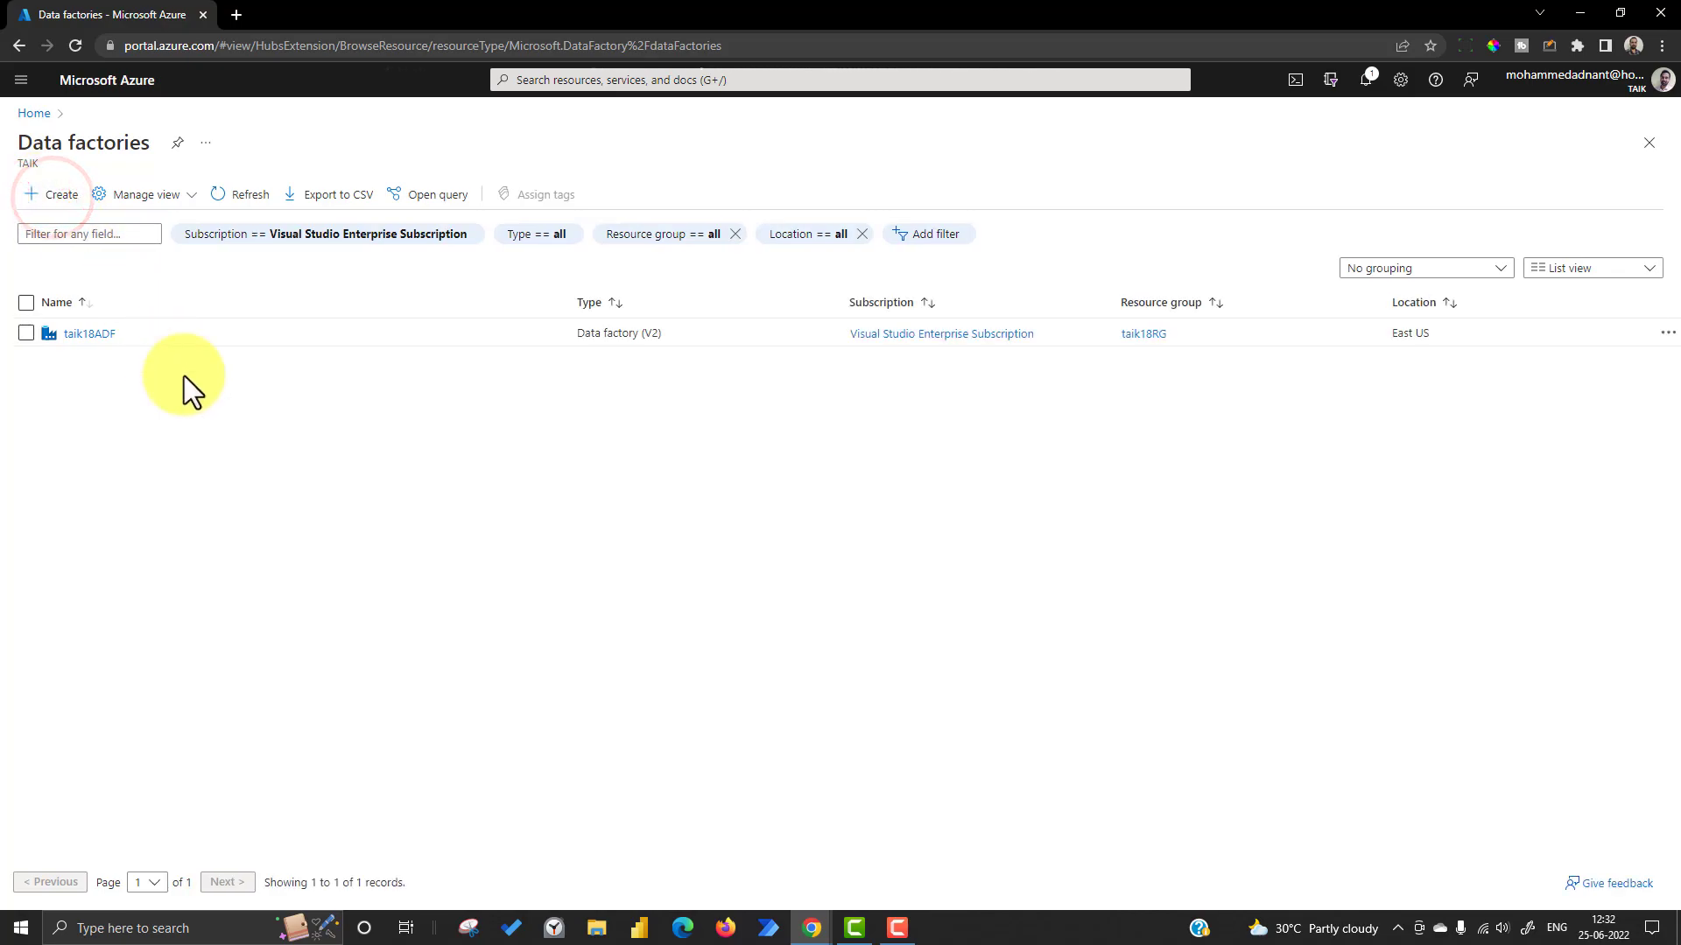
click(48, 186)
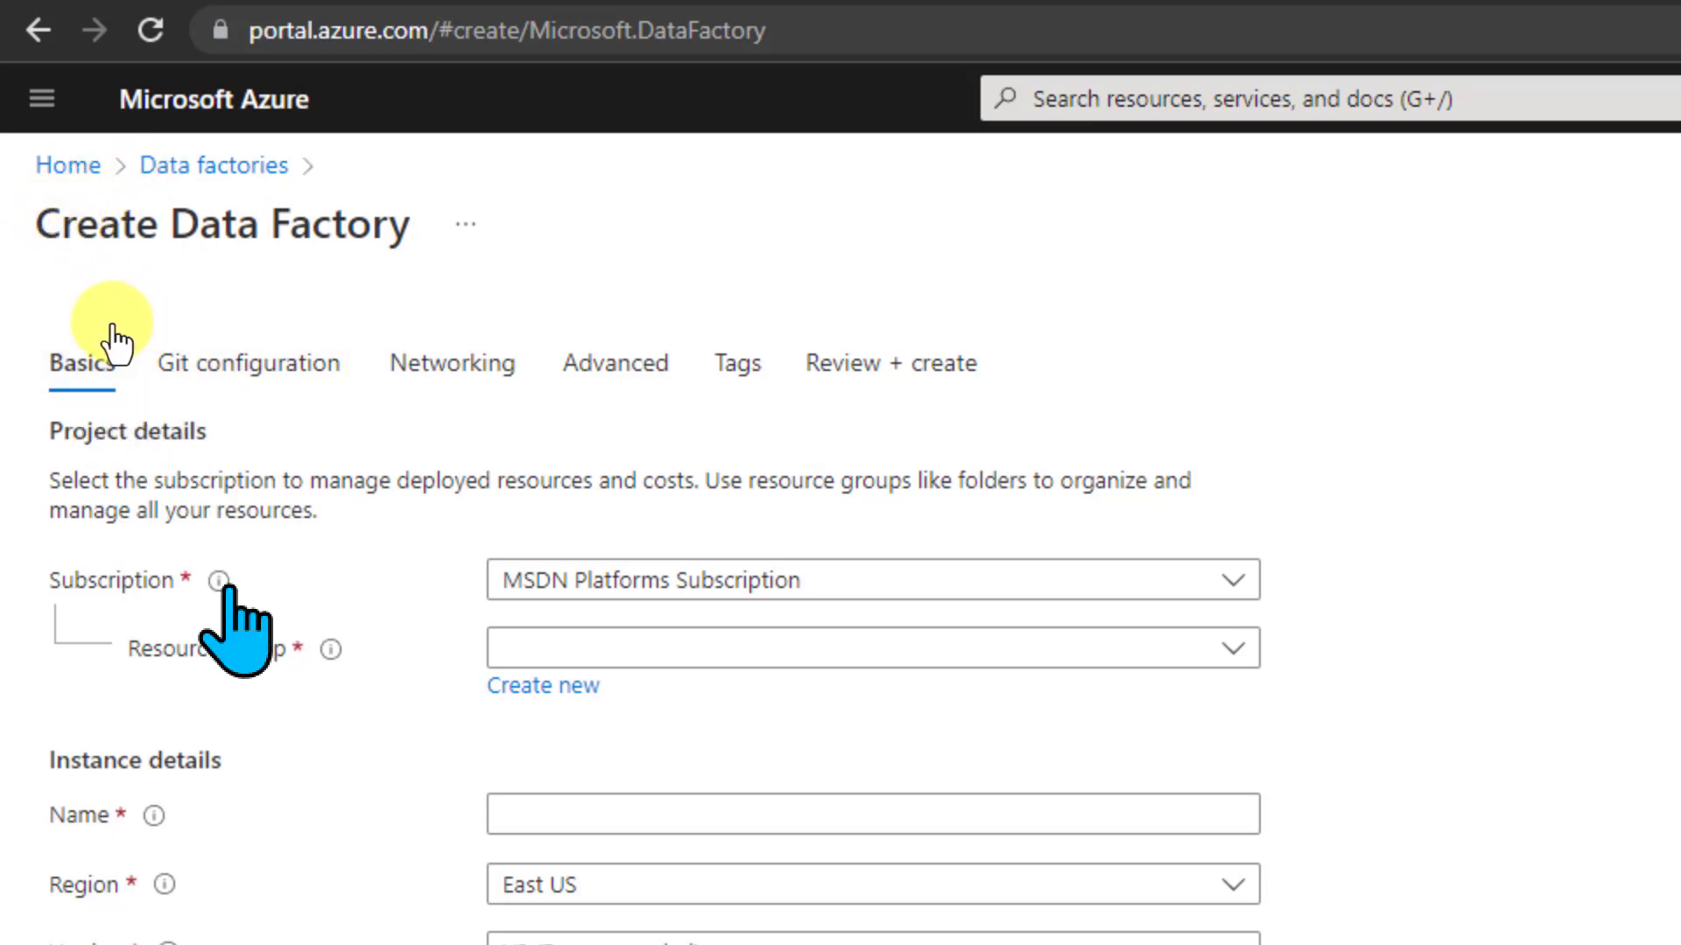
mouse_move(221, 583)
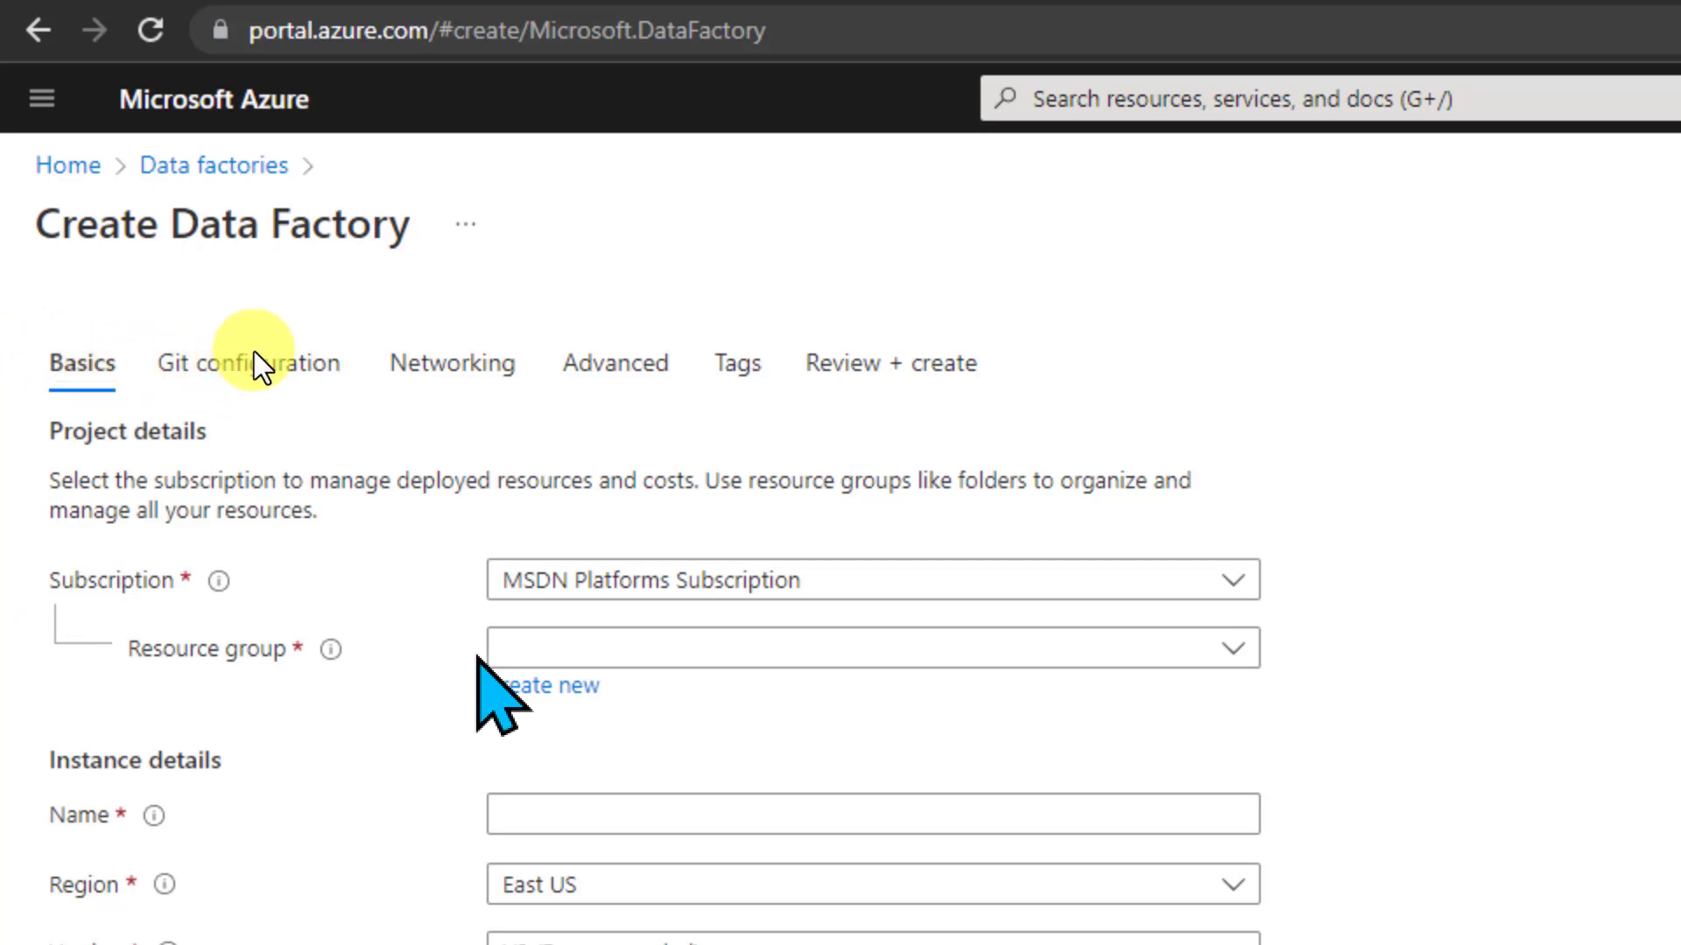
click(627, 592)
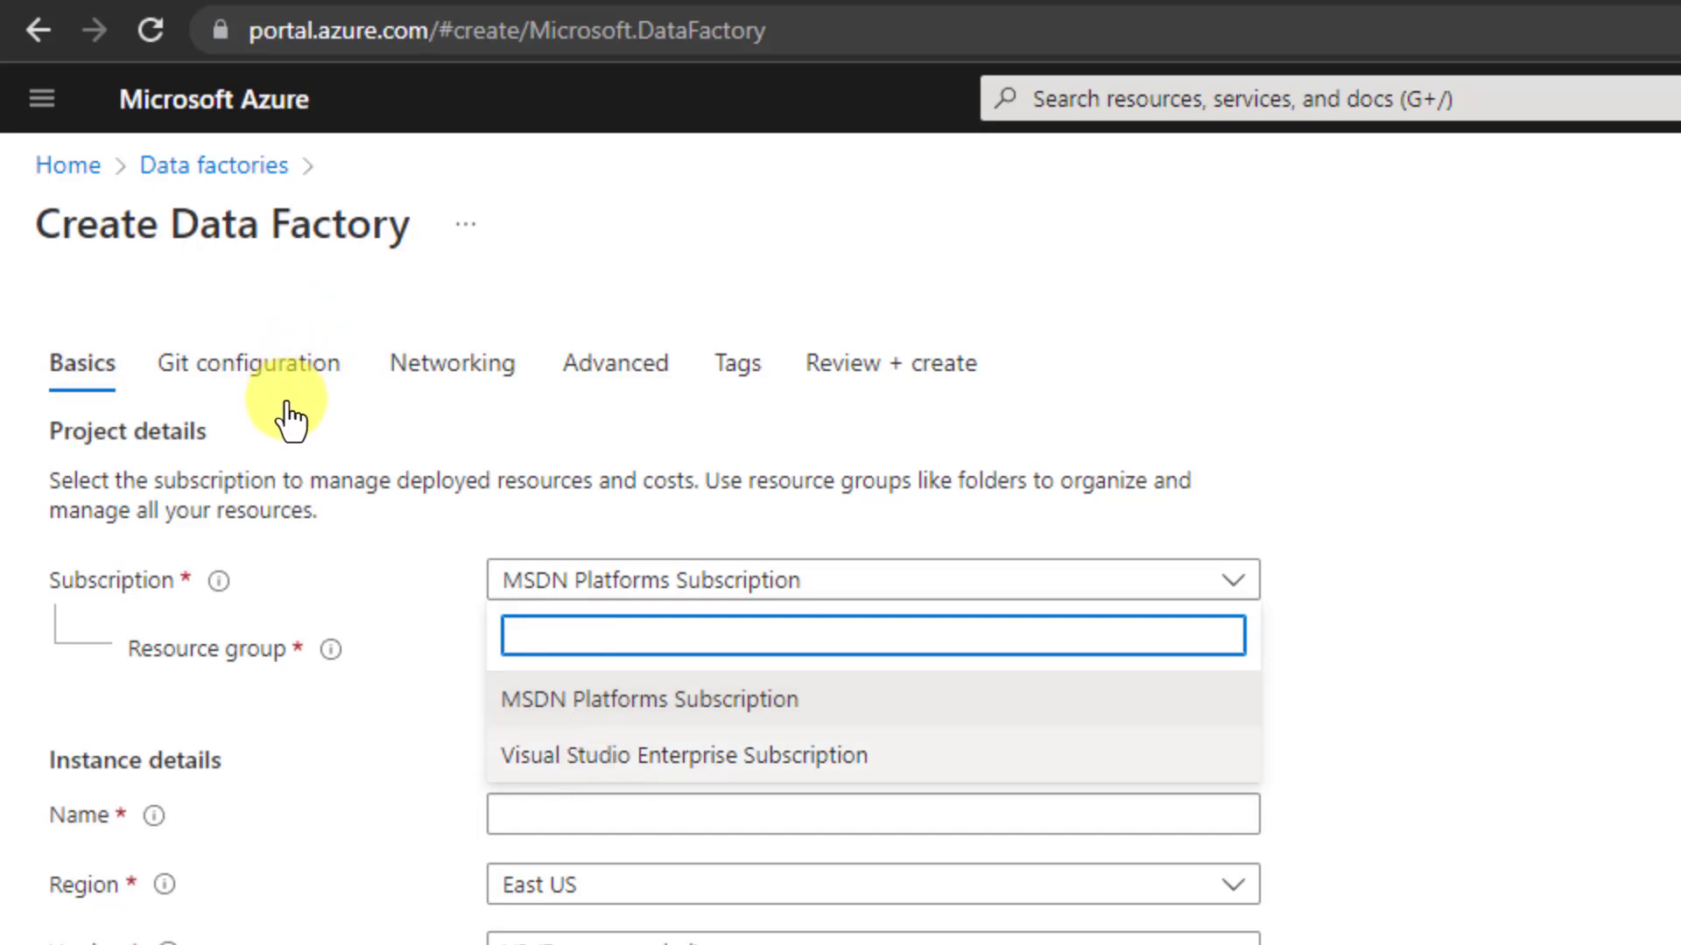
click(585, 754)
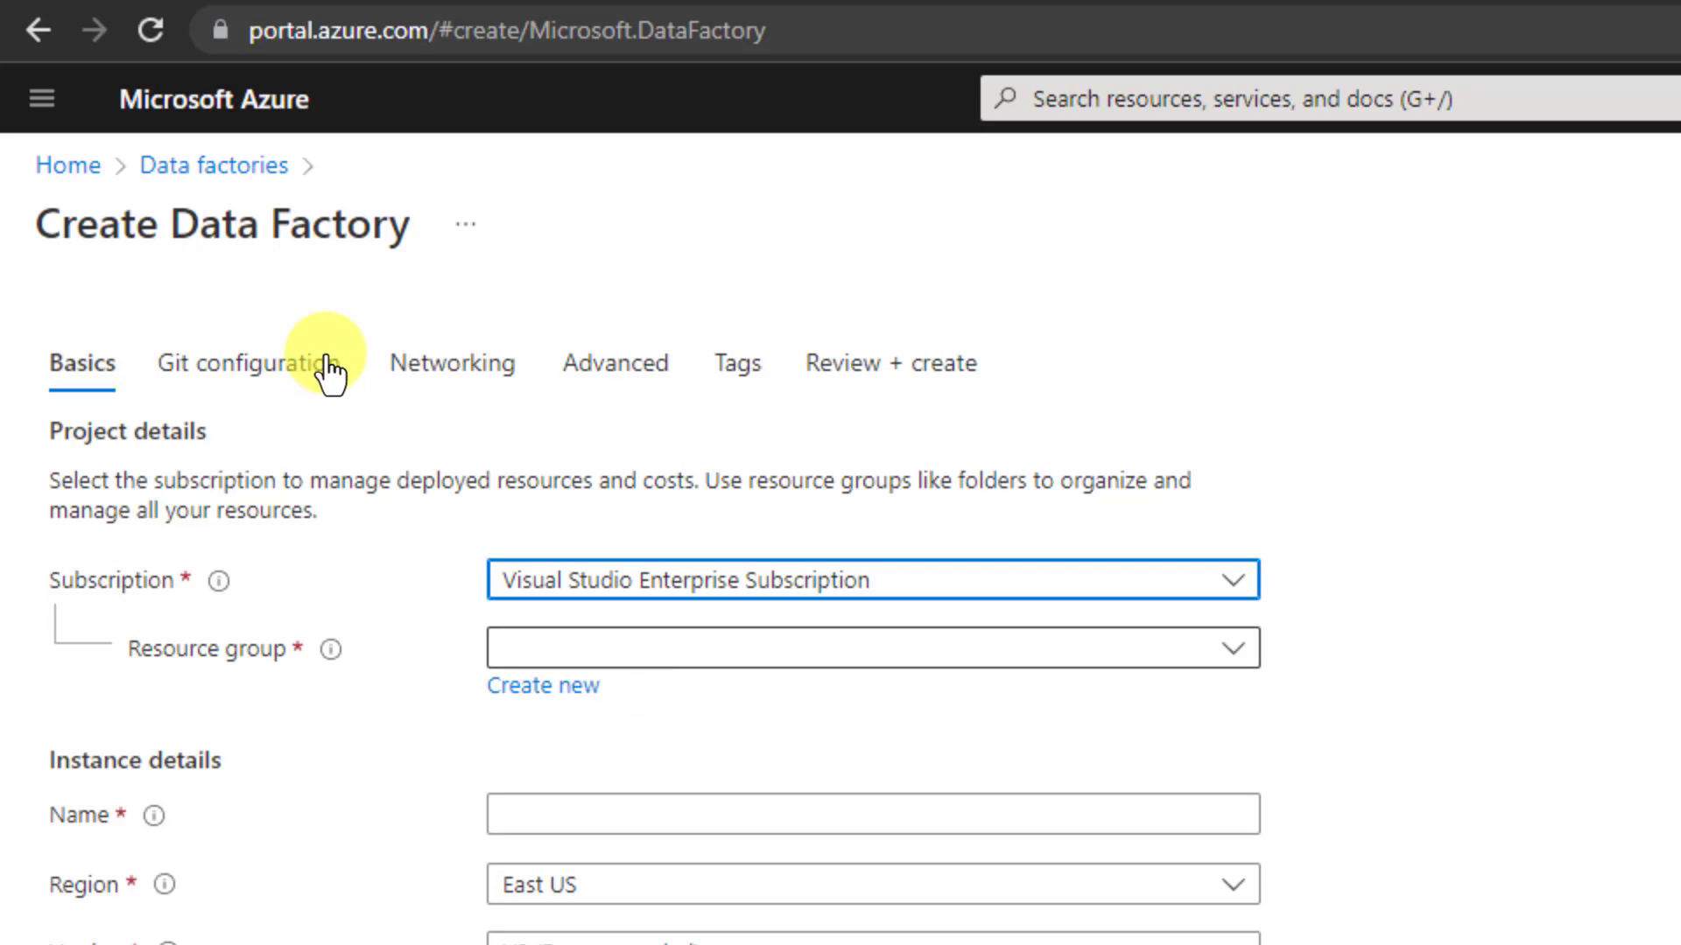
click(653, 649)
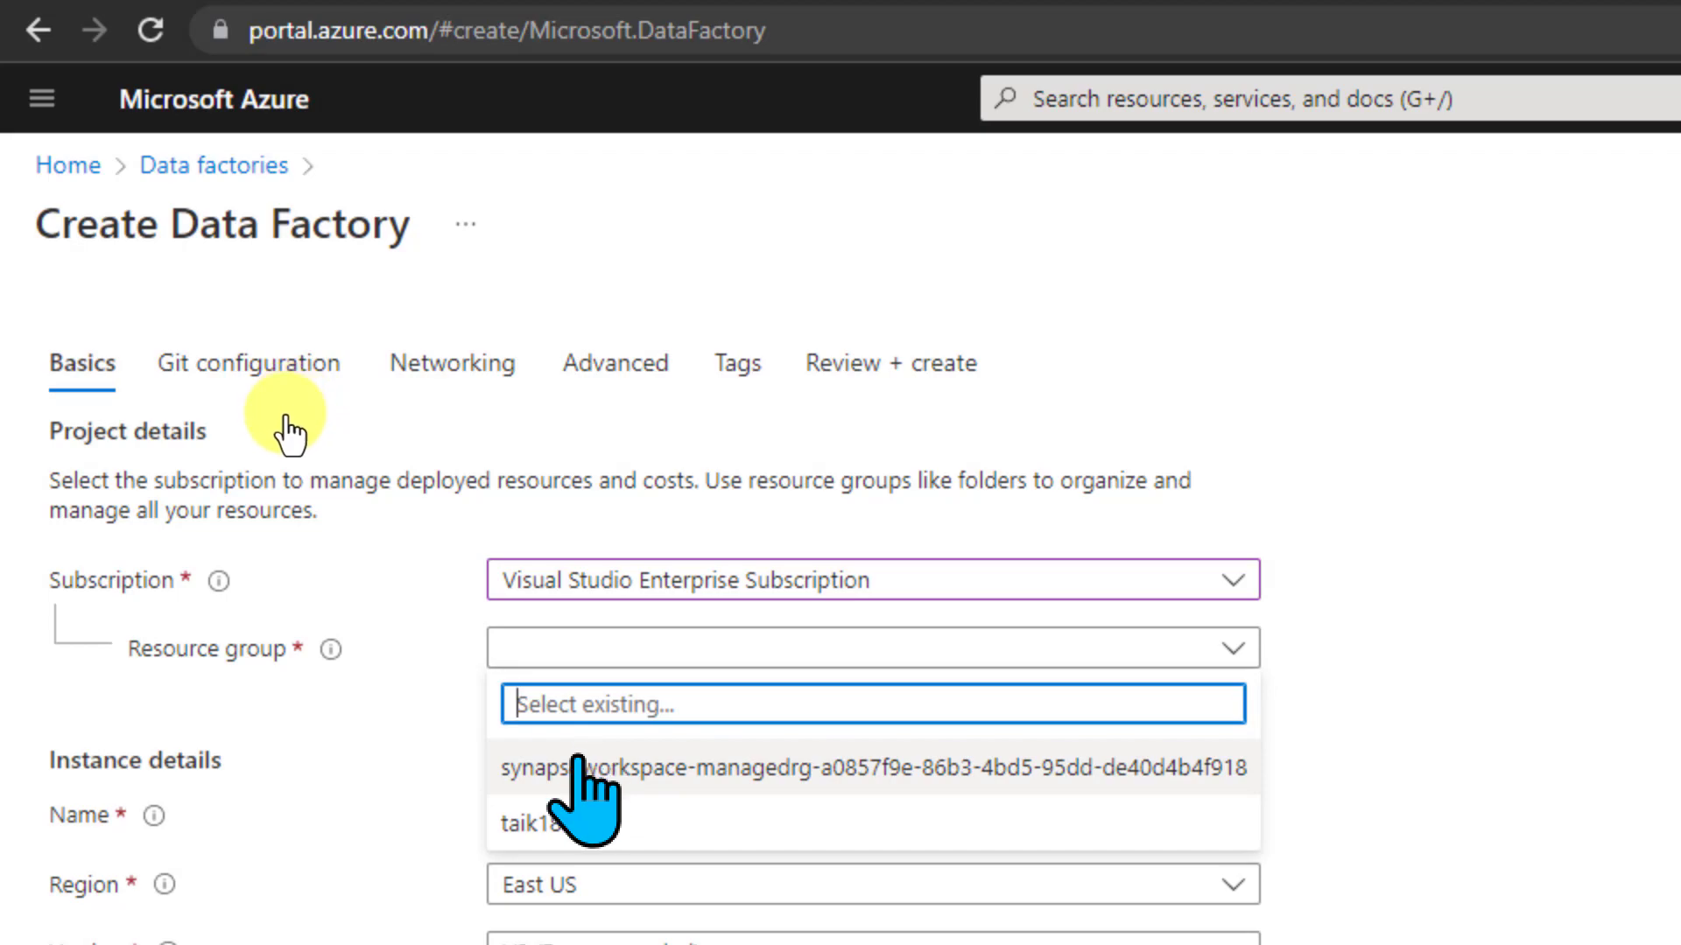
click(551, 823)
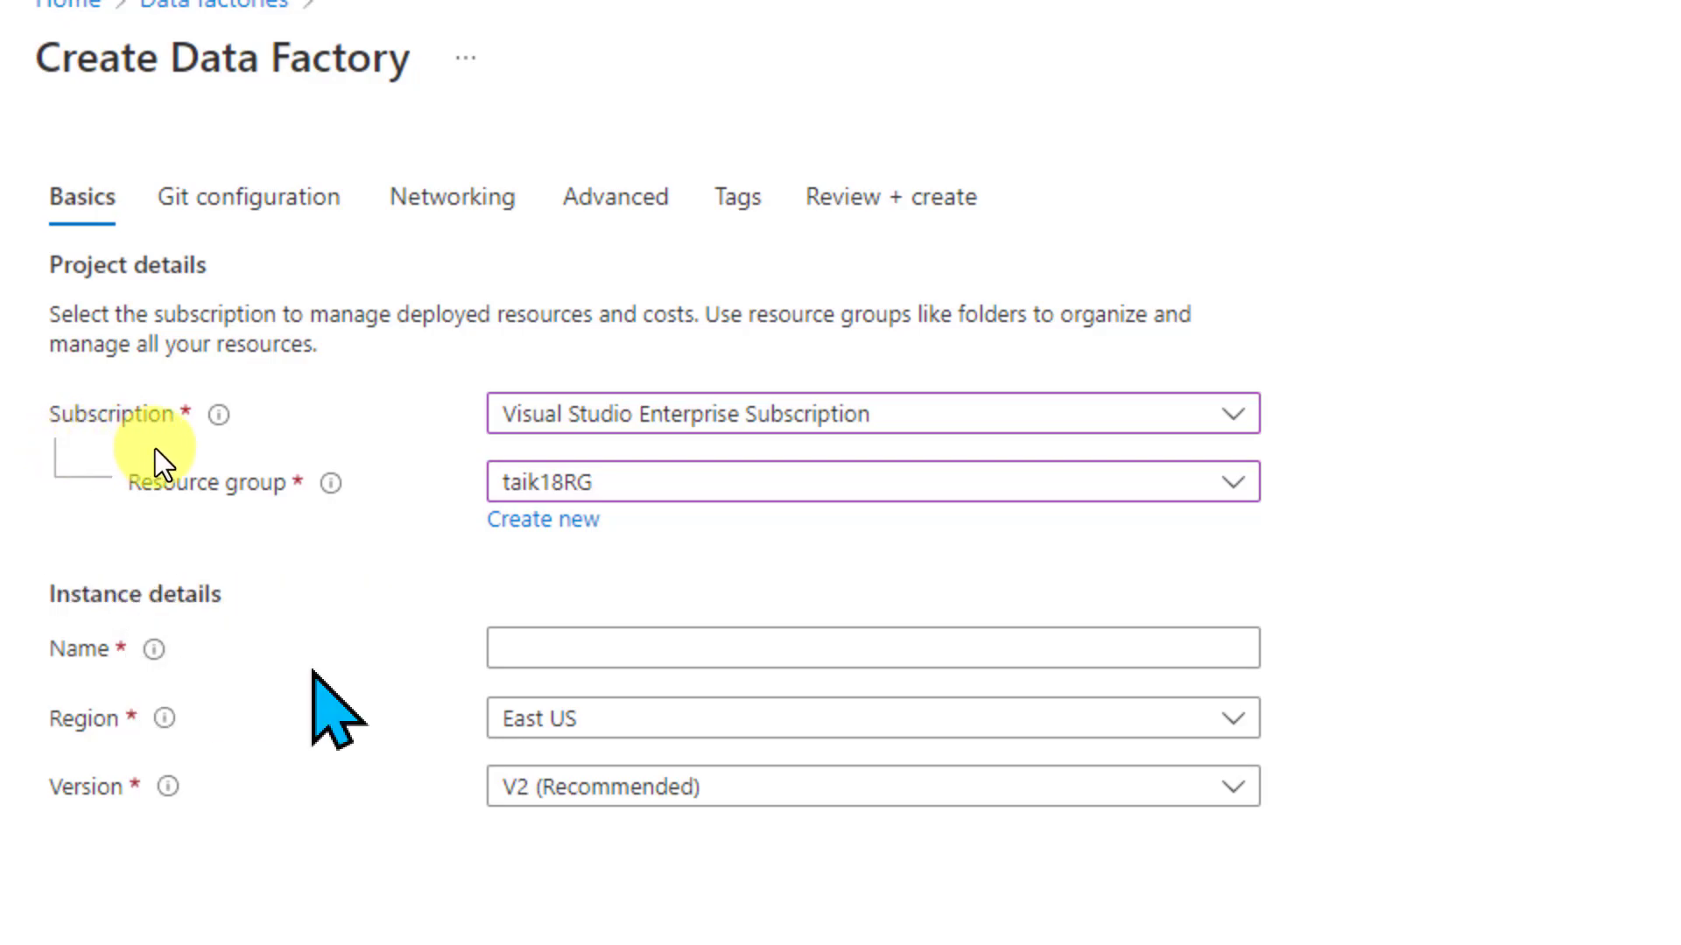
Step: Name the new data factory taik18DemoDF
click(527, 648)
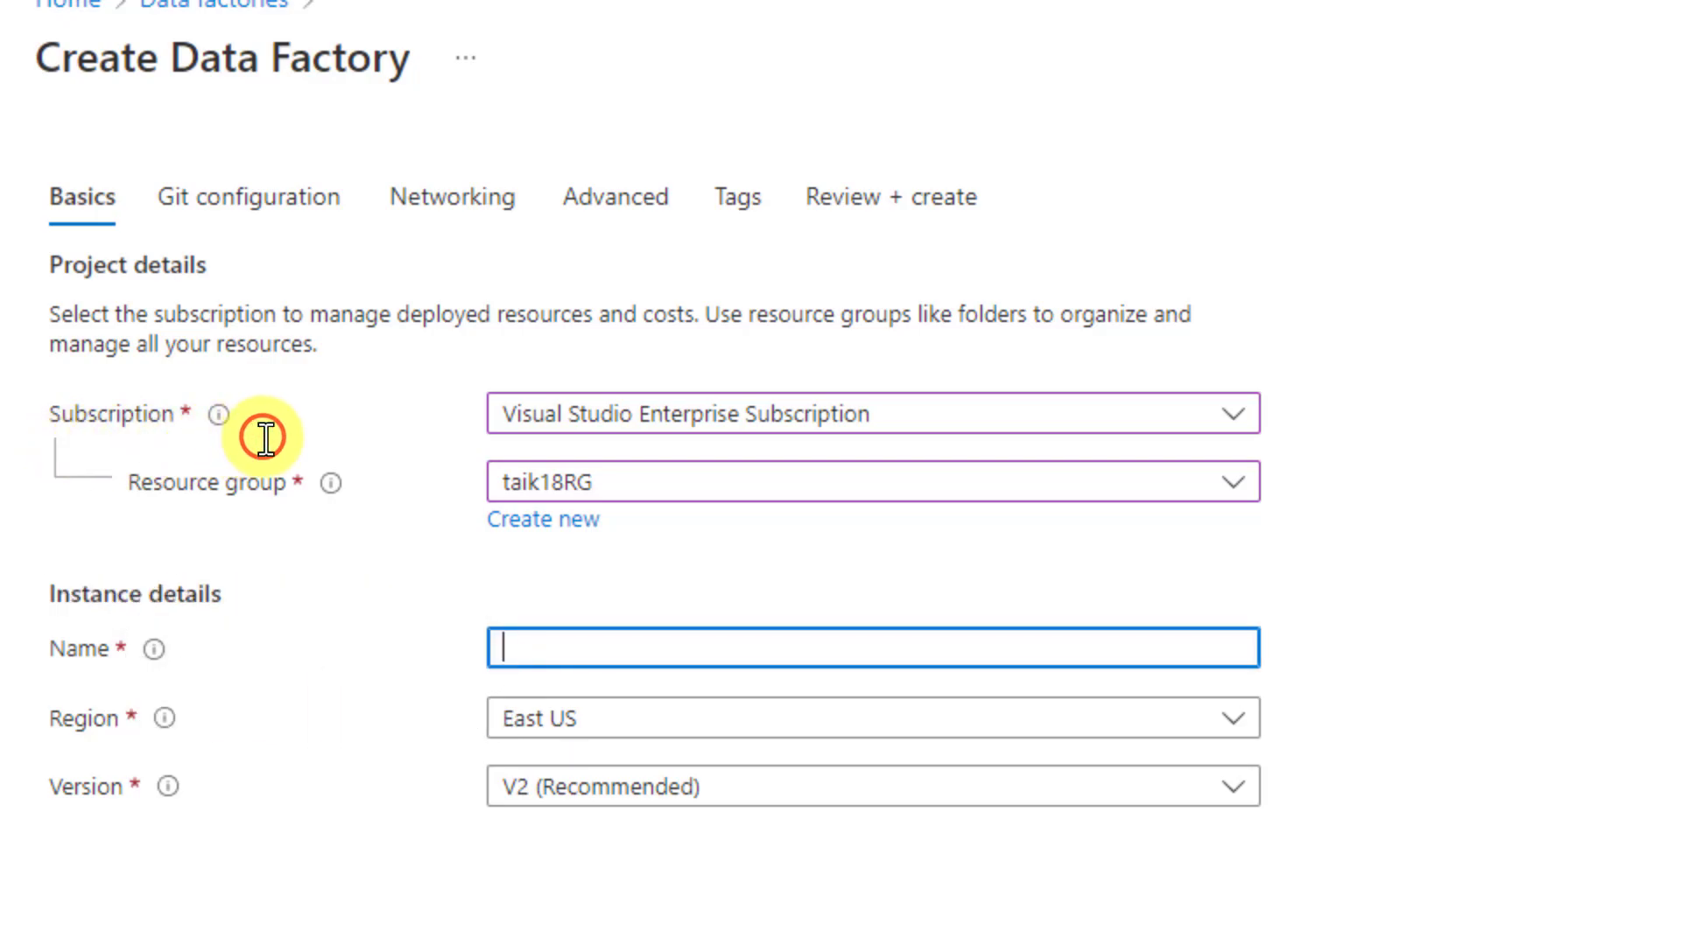
text(taik18DemoR)
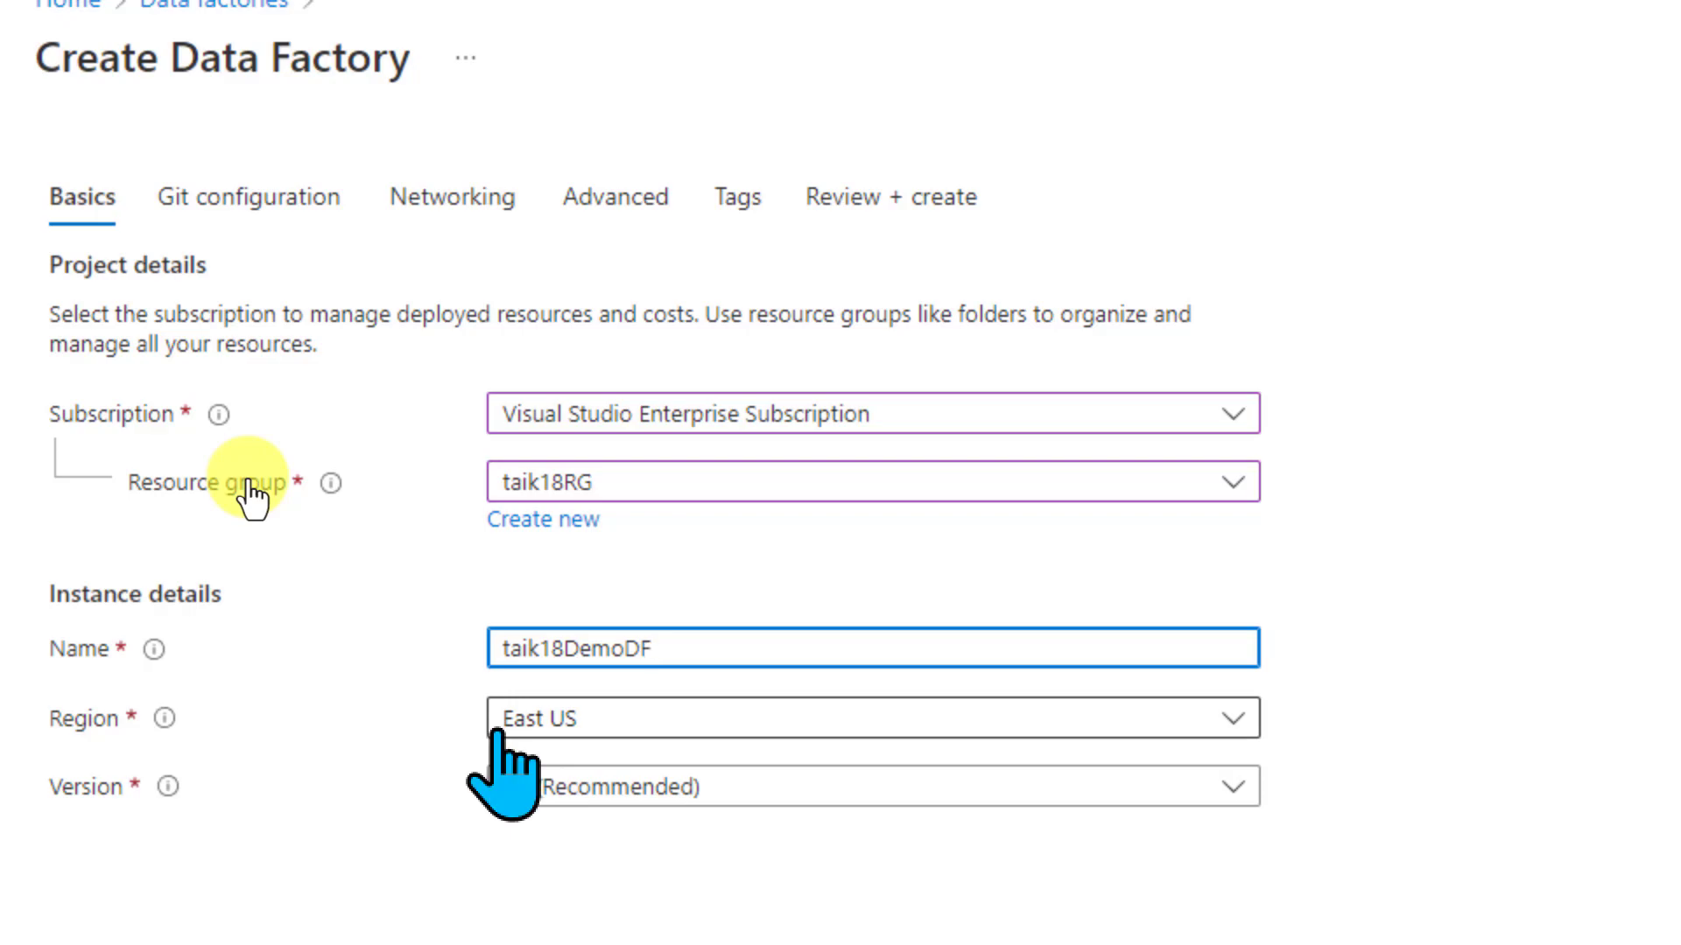
key(Tab)
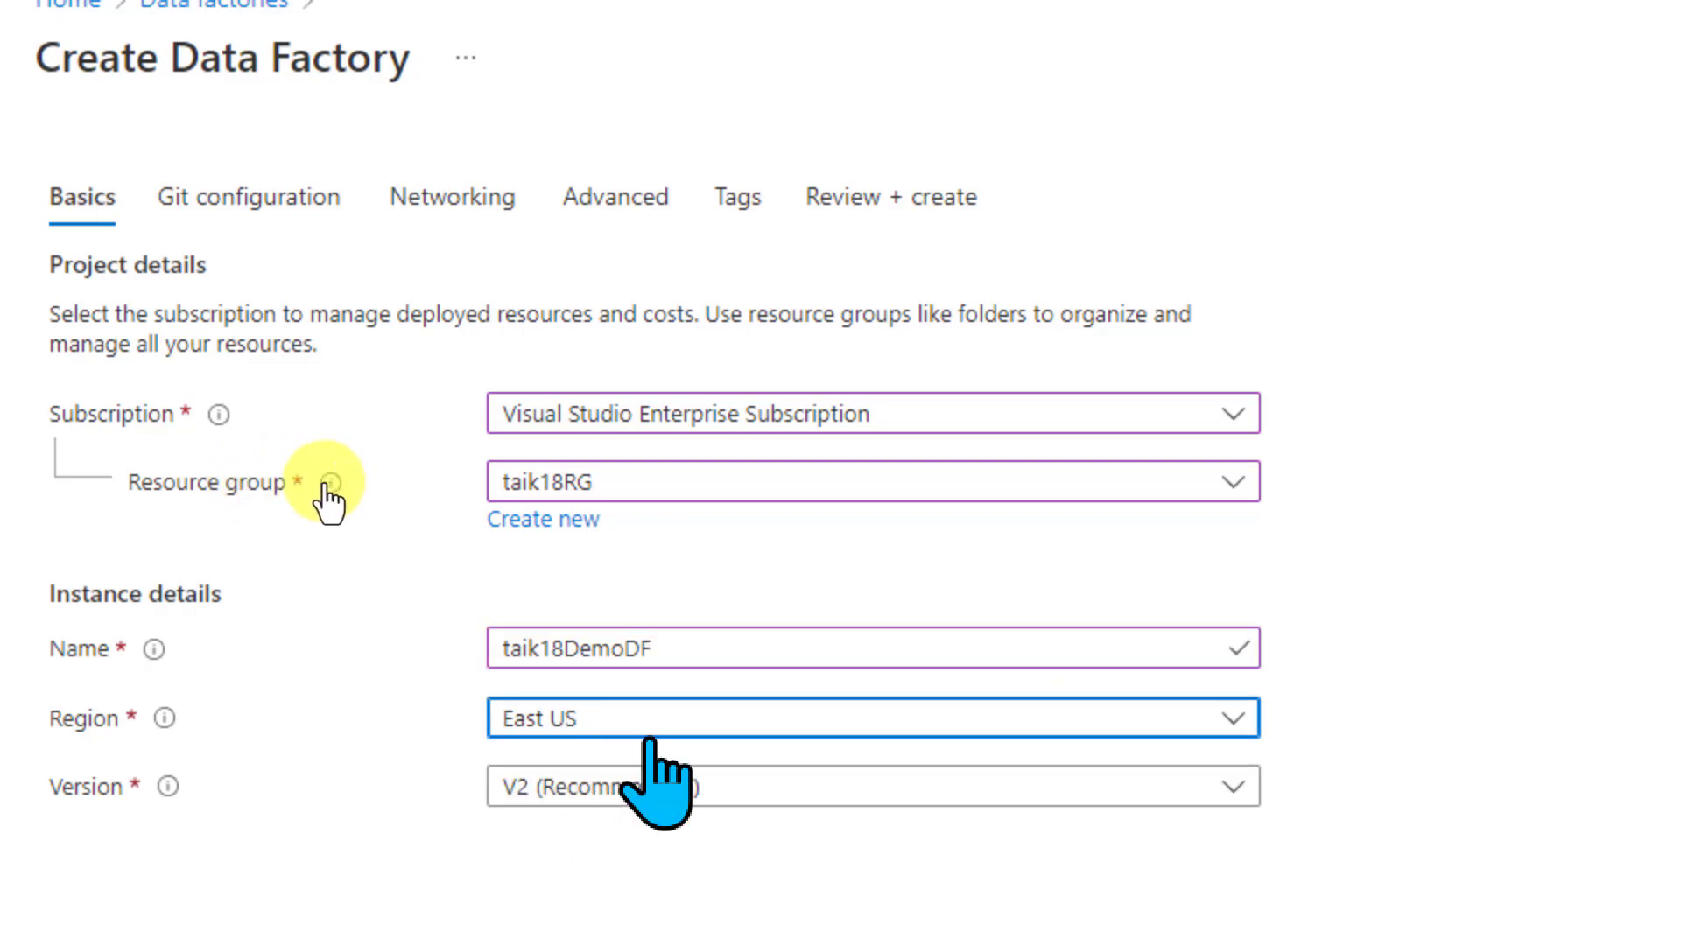
Step: Examine the available region and version options for the new data factory
click(649, 741)
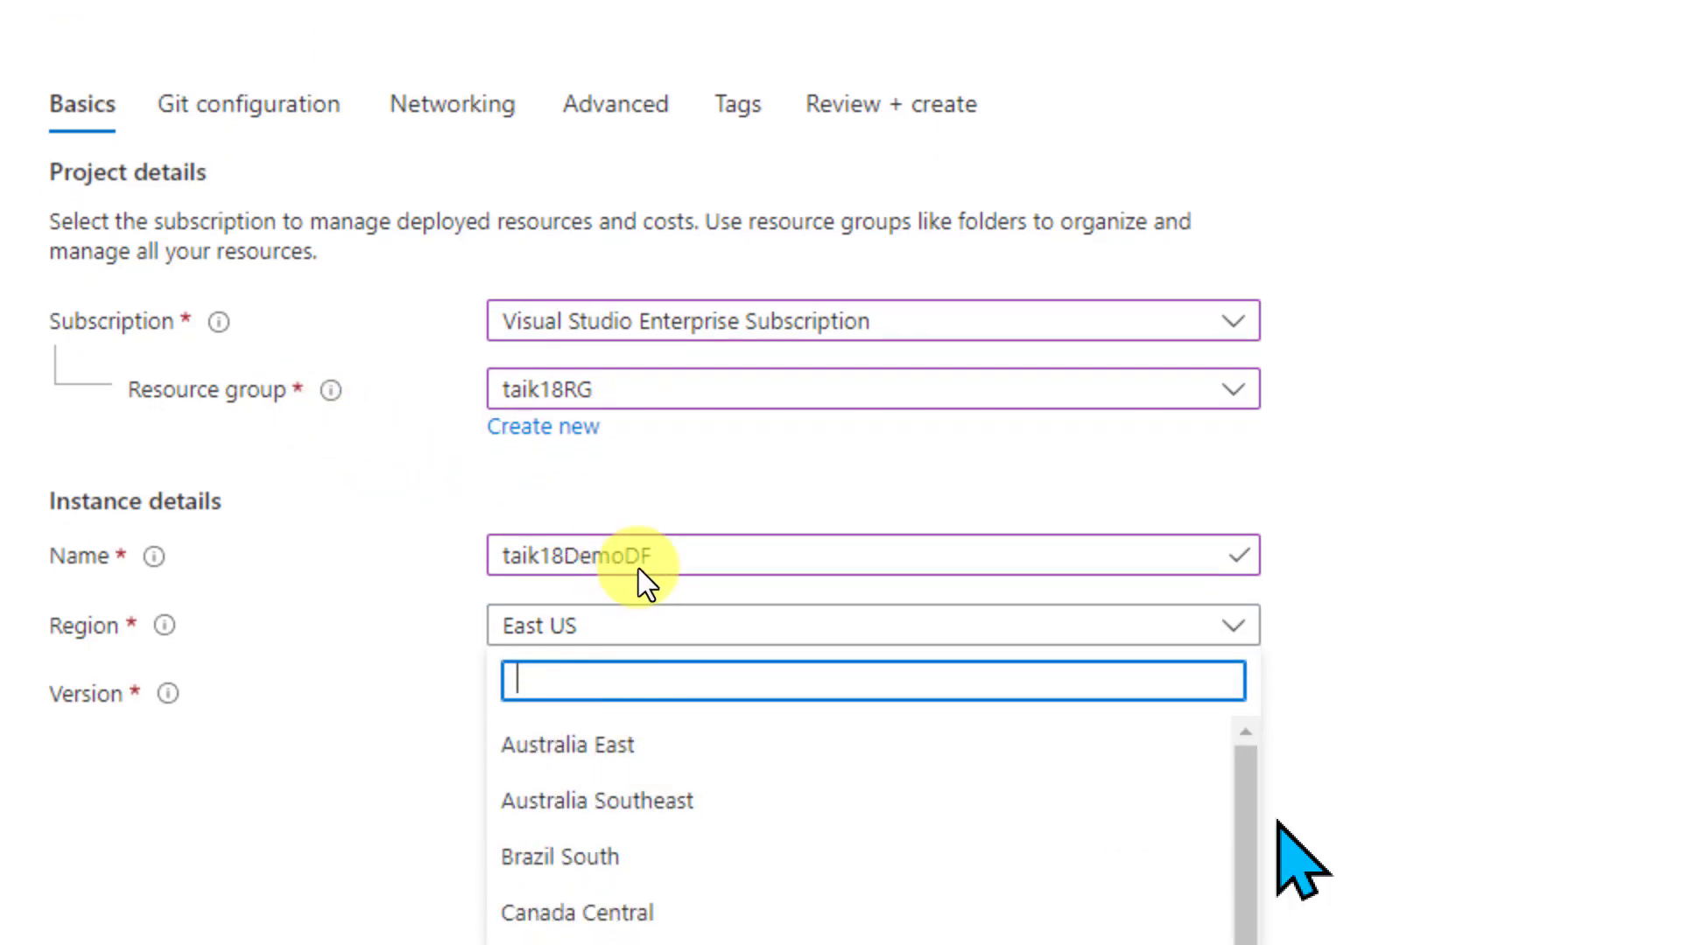
click(631, 559)
scroll(630, 581, down, 2)
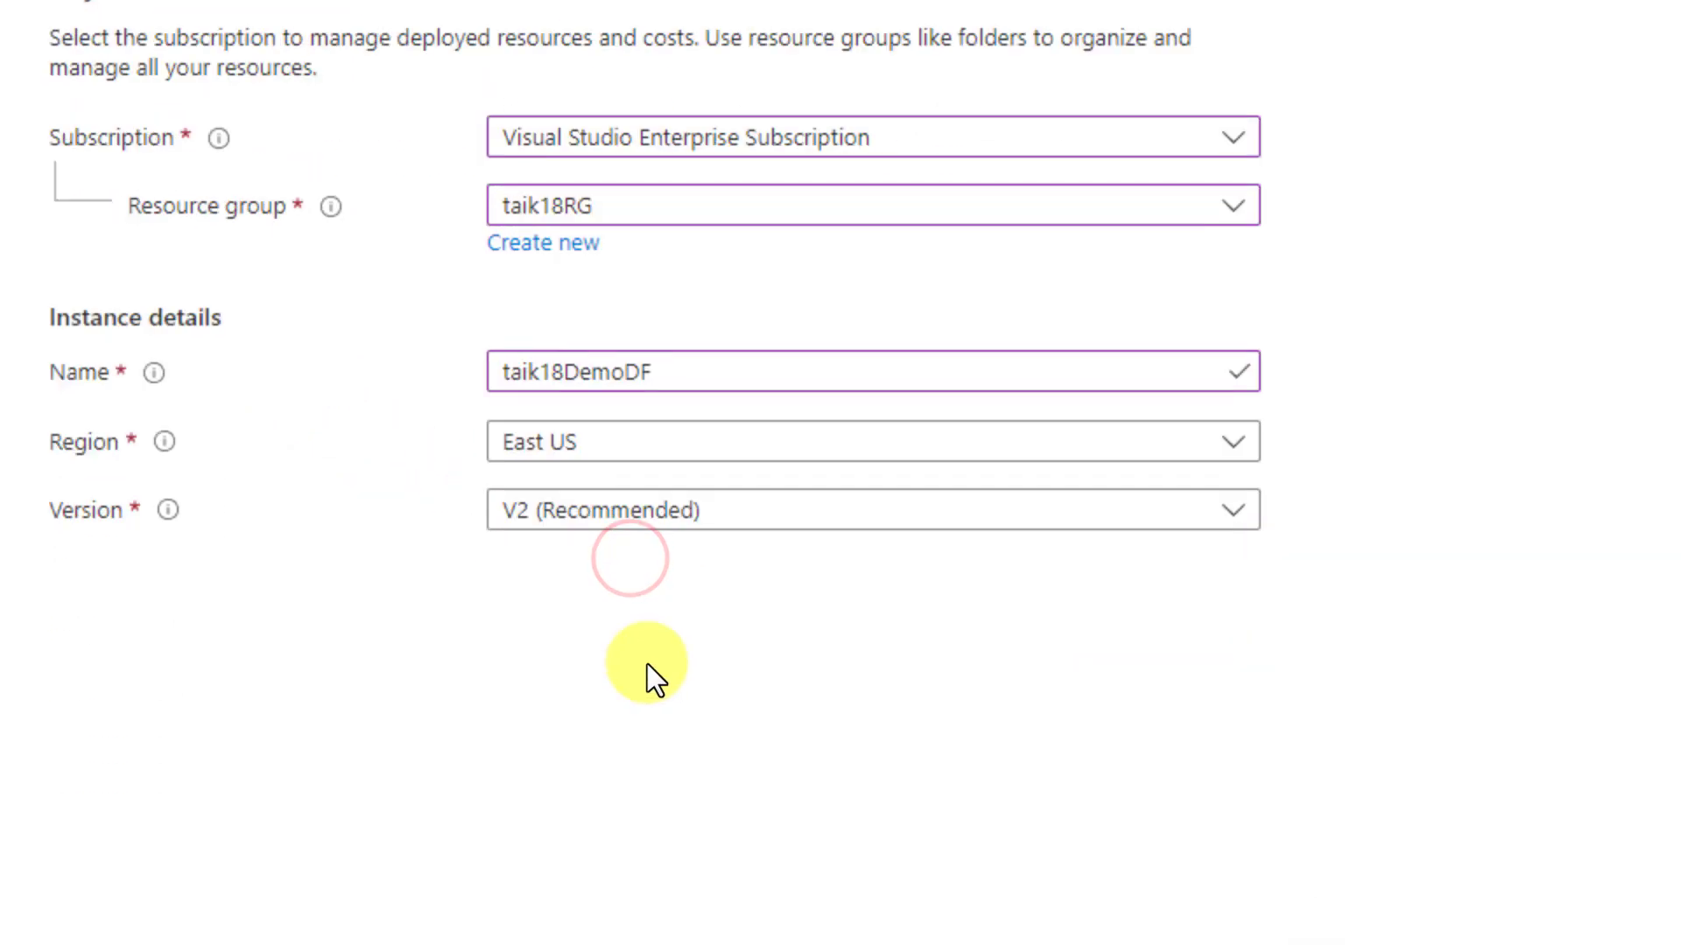
scroll(647, 664, down, 1)
click(530, 484)
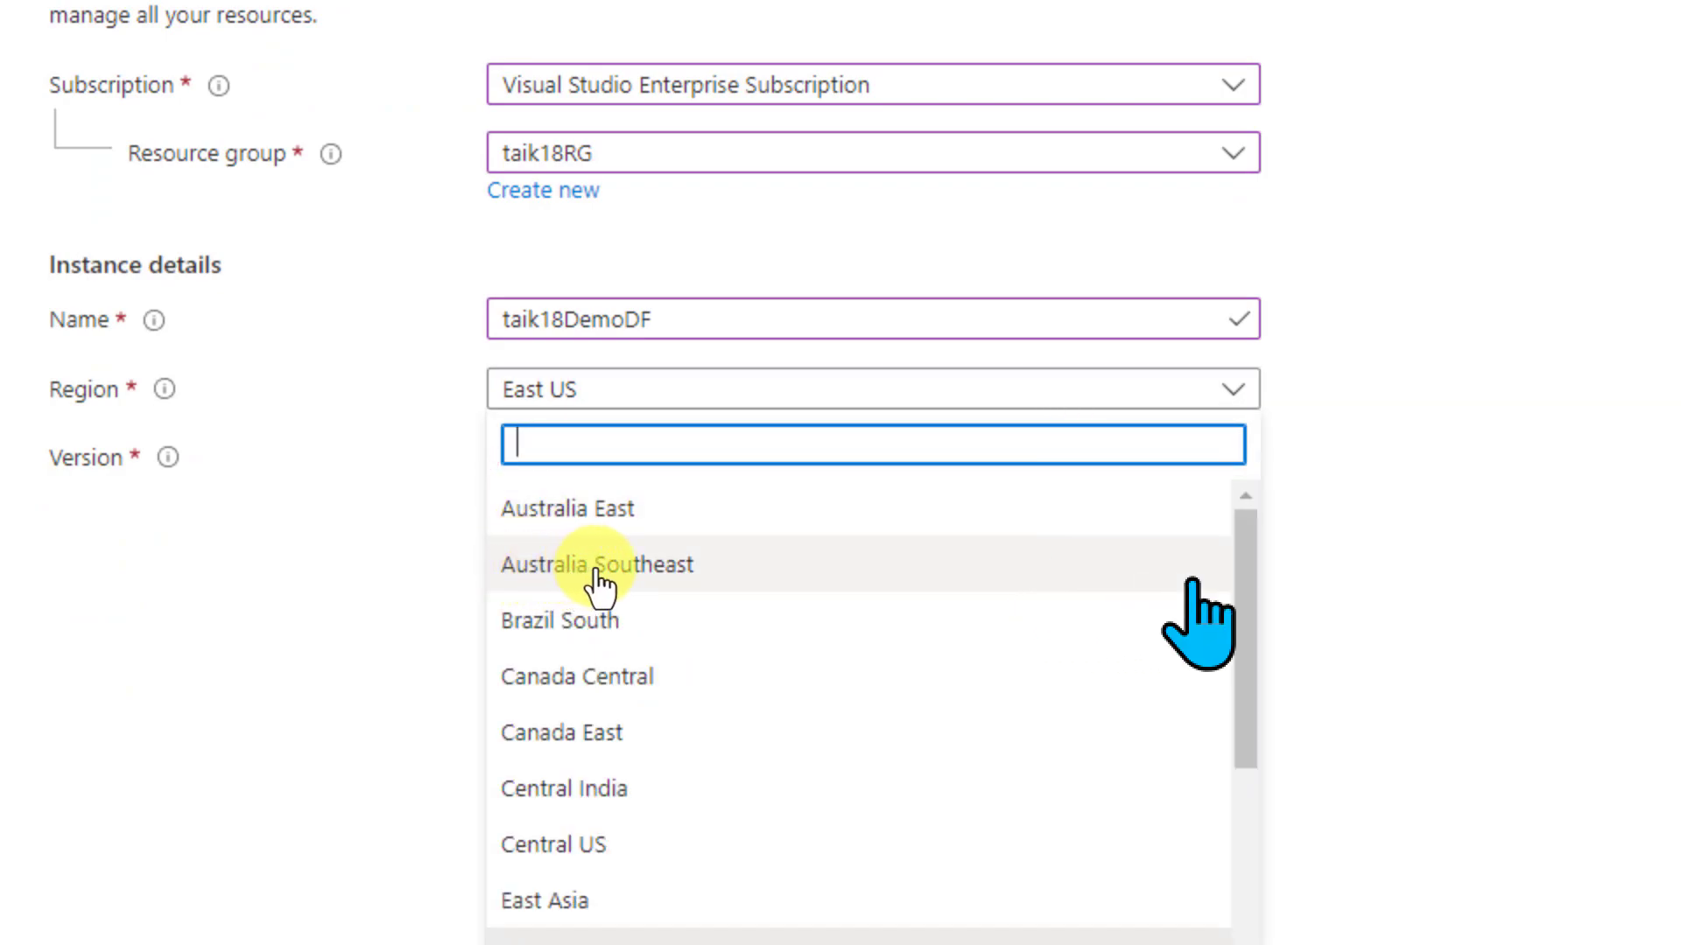
scroll(620, 574, down, 3)
scroll(620, 605, down, 3)
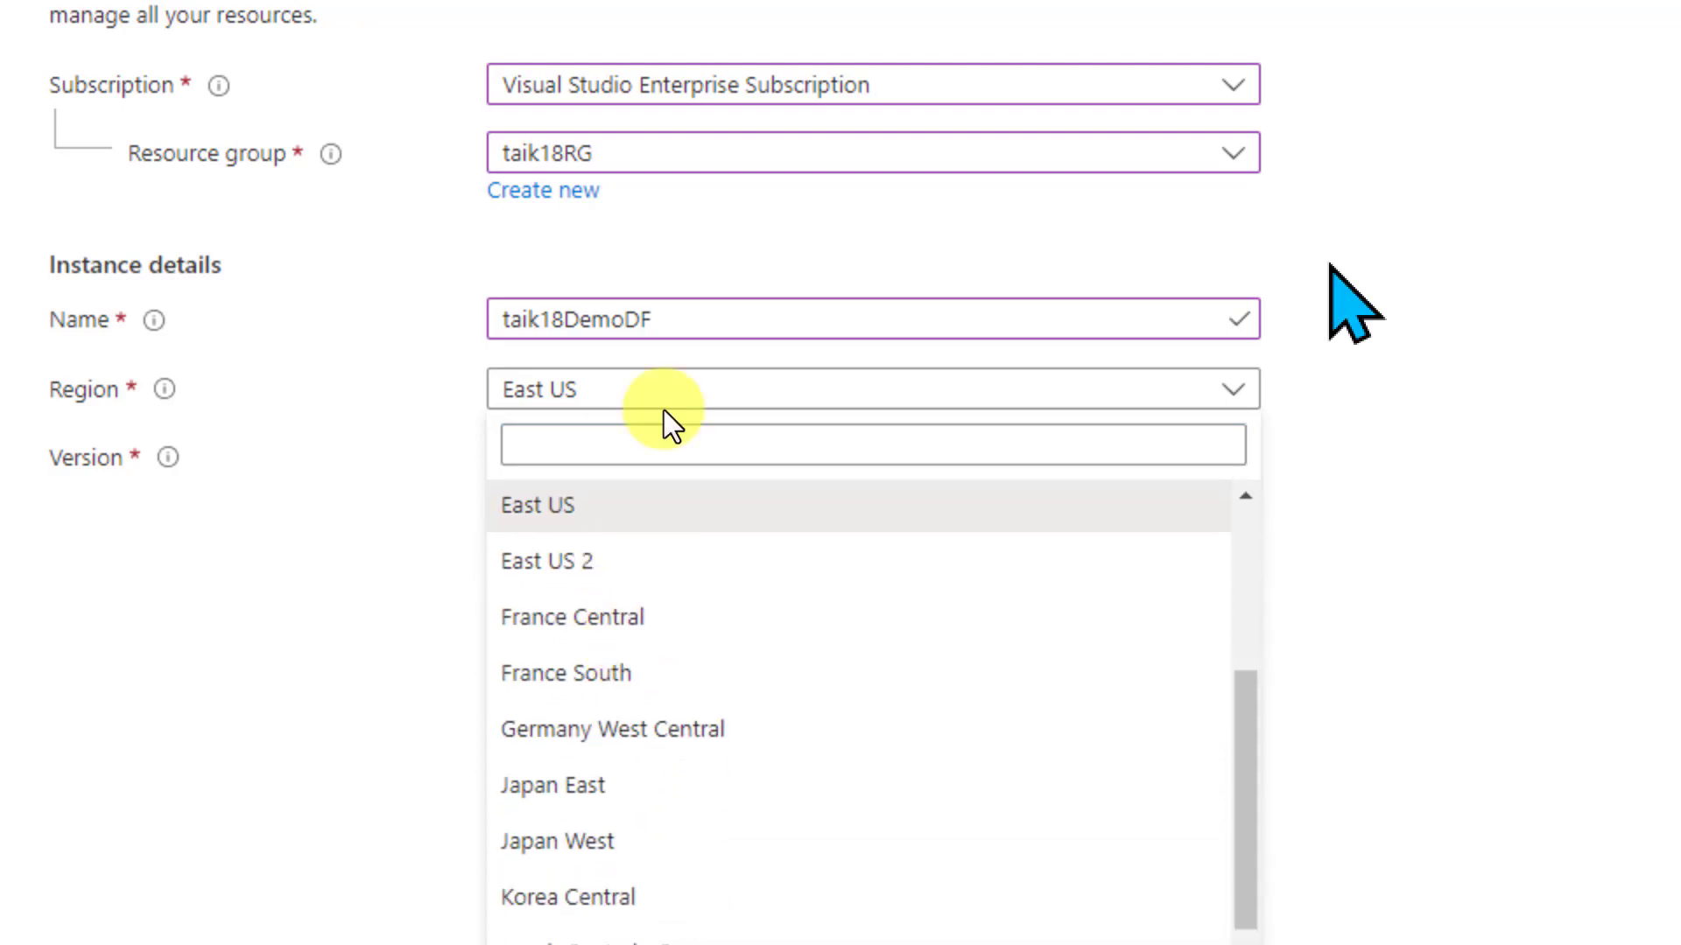
click(196, 464)
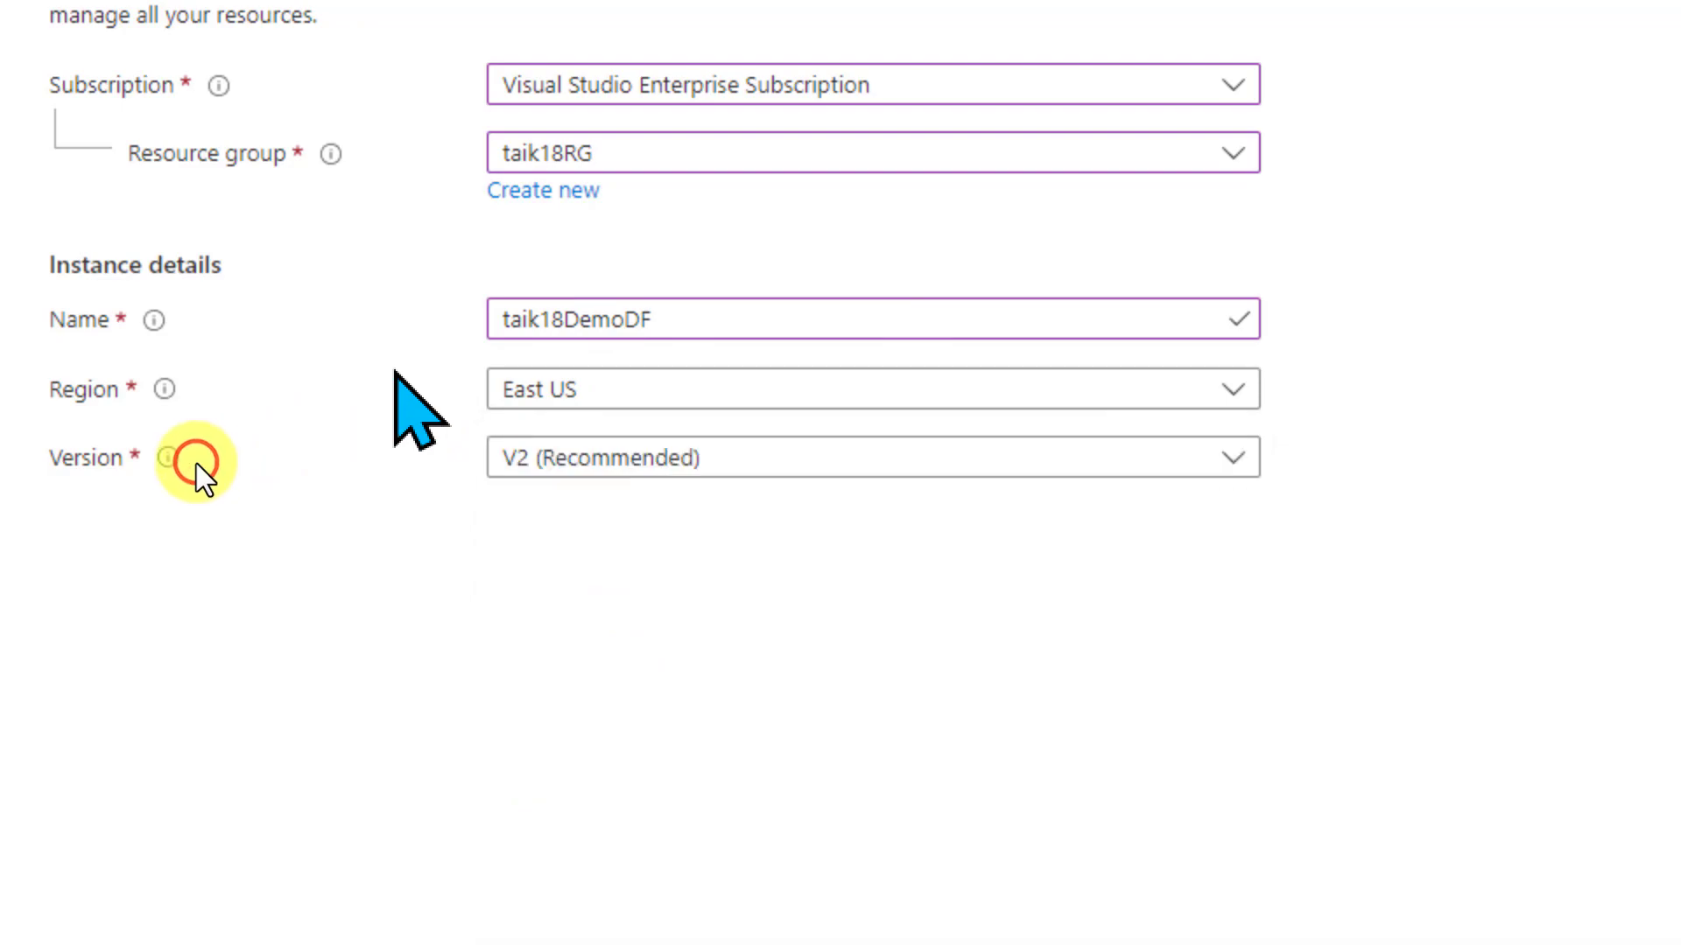
click(531, 472)
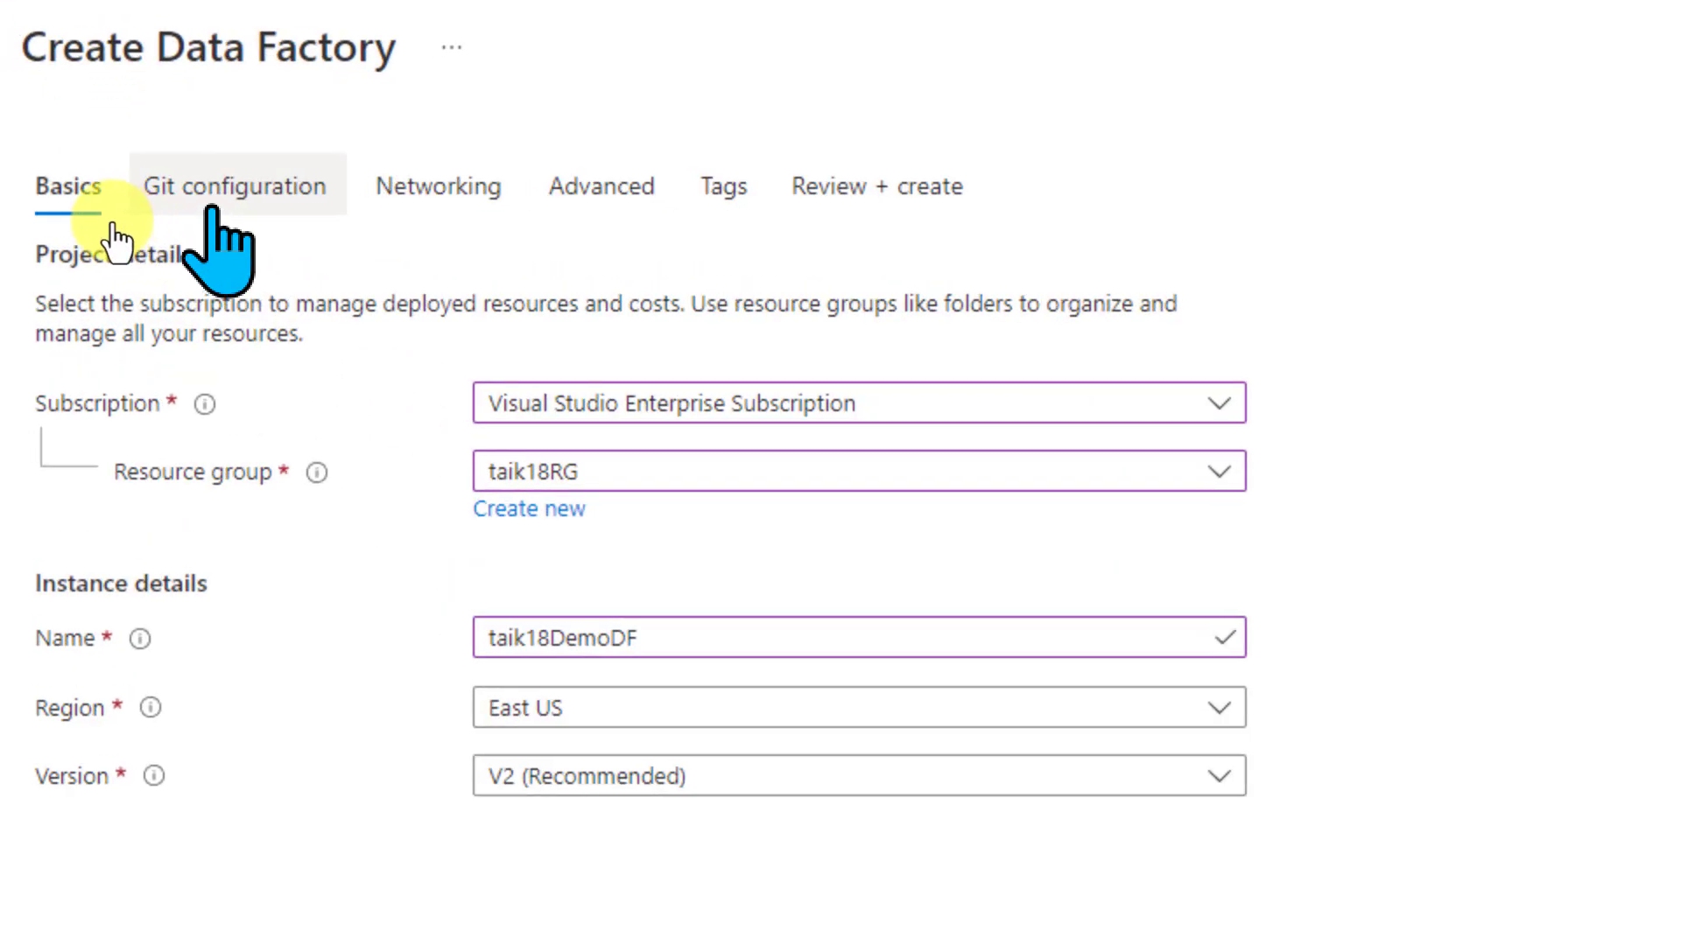
Step: Look over the Git repository settings and set the self-hosted integration runtime to connect via Public endpoint
click(215, 203)
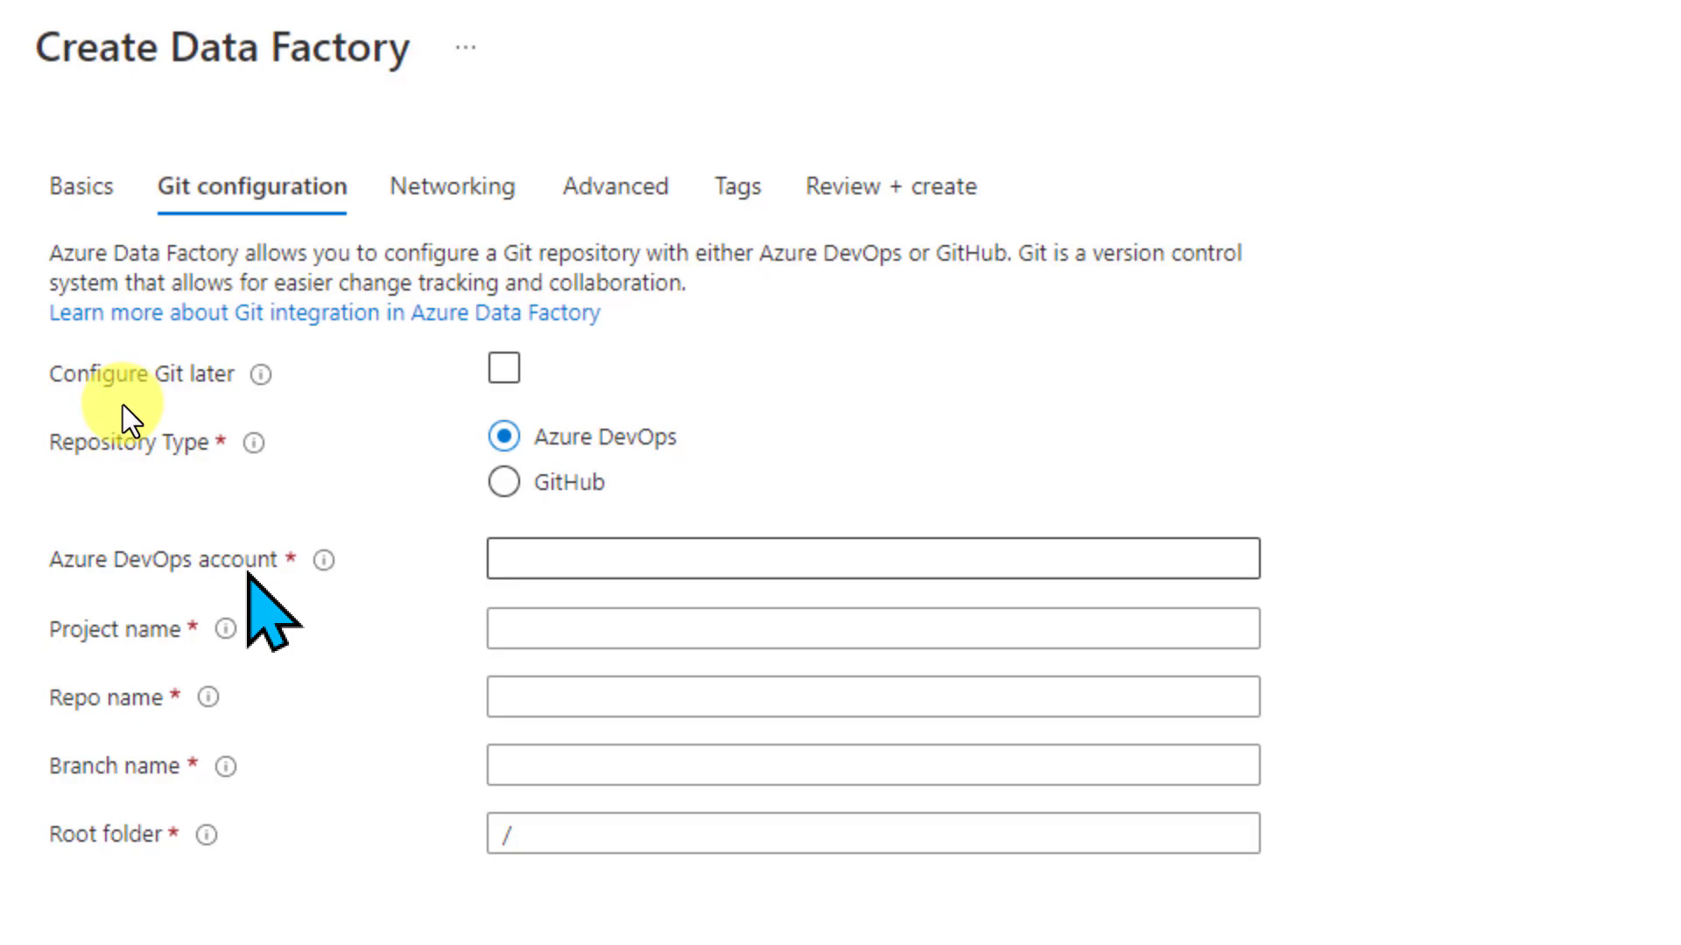
click(481, 176)
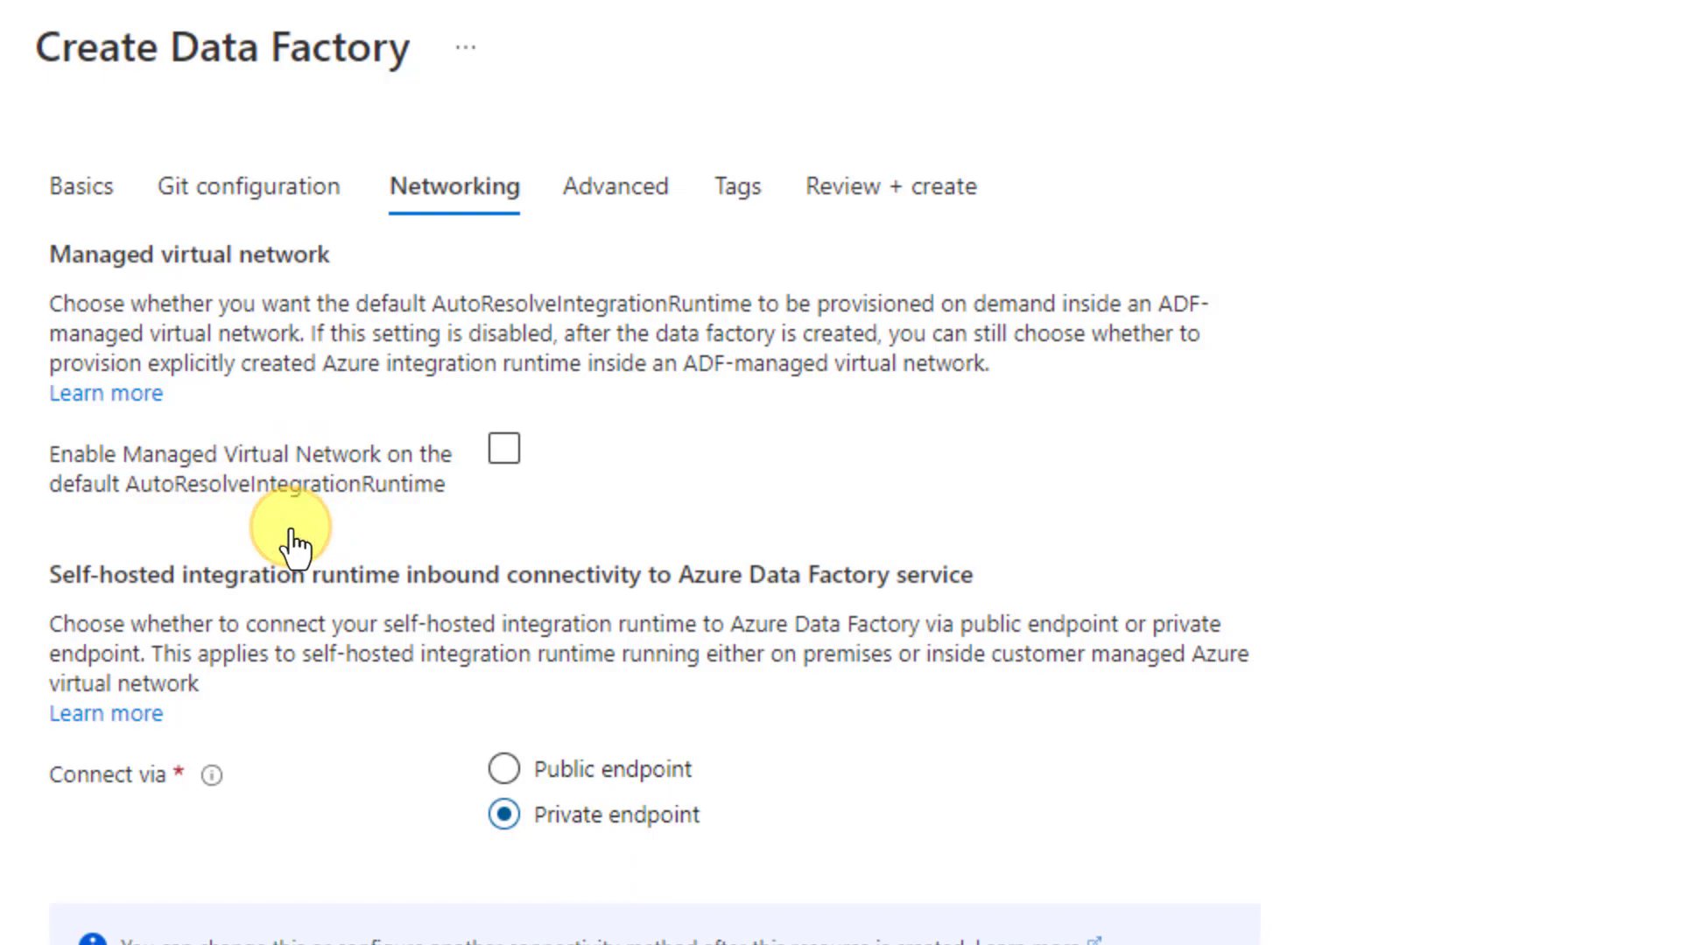
scroll(296, 545, down, 2)
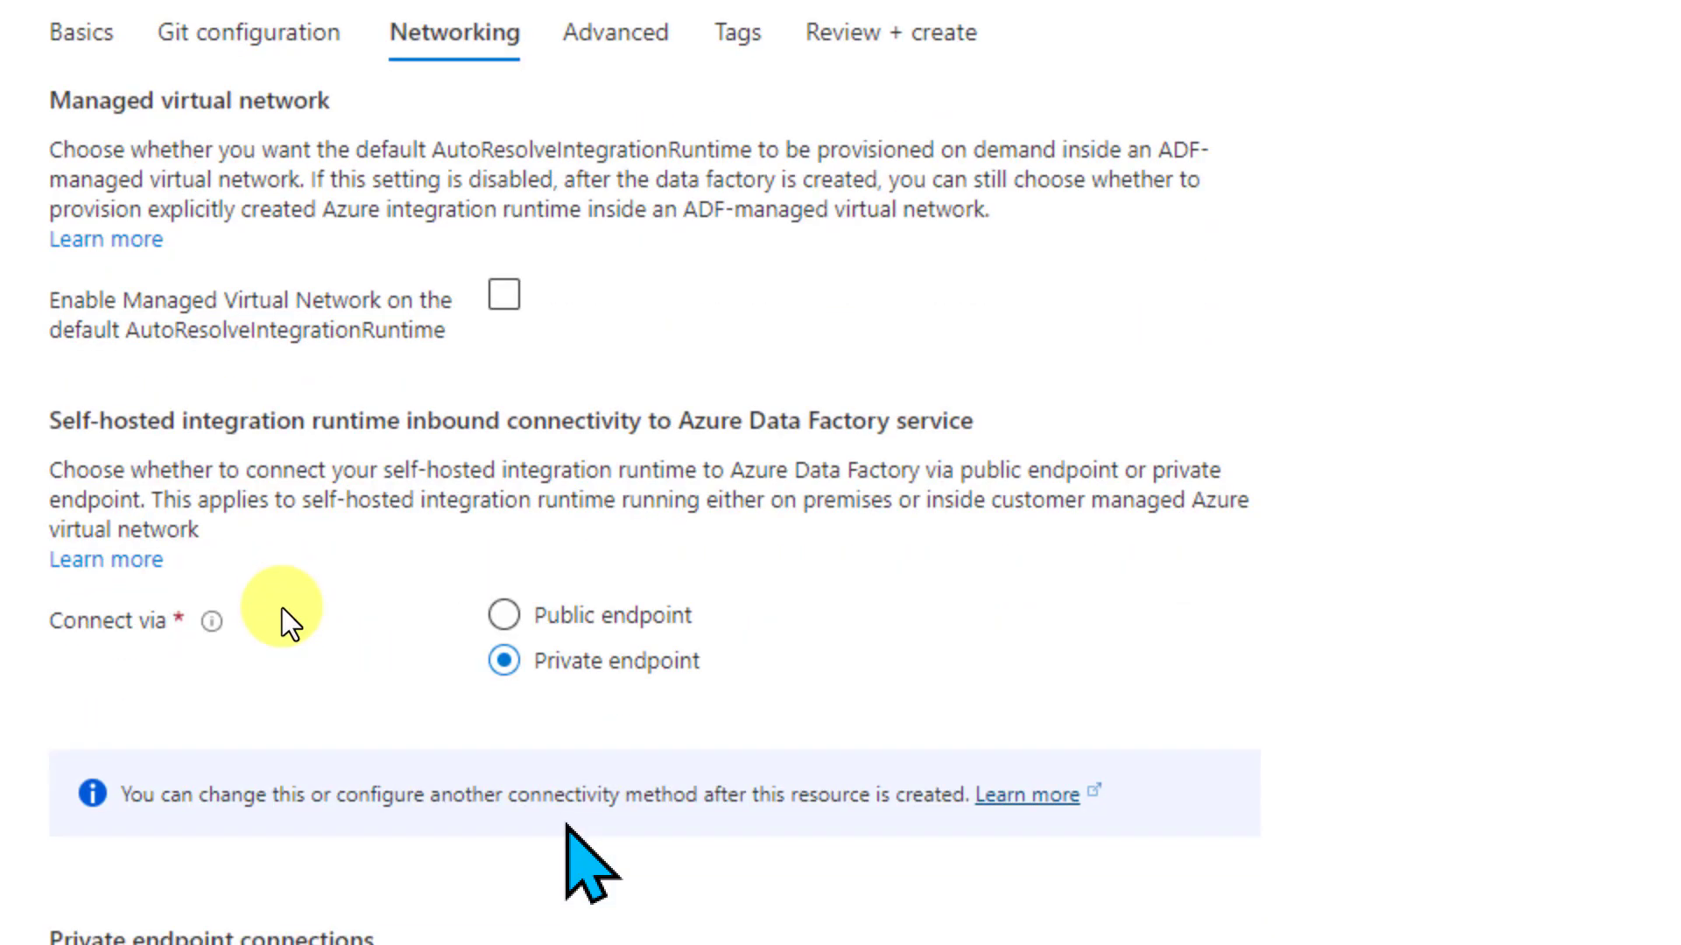
scroll(281, 607, down, 4)
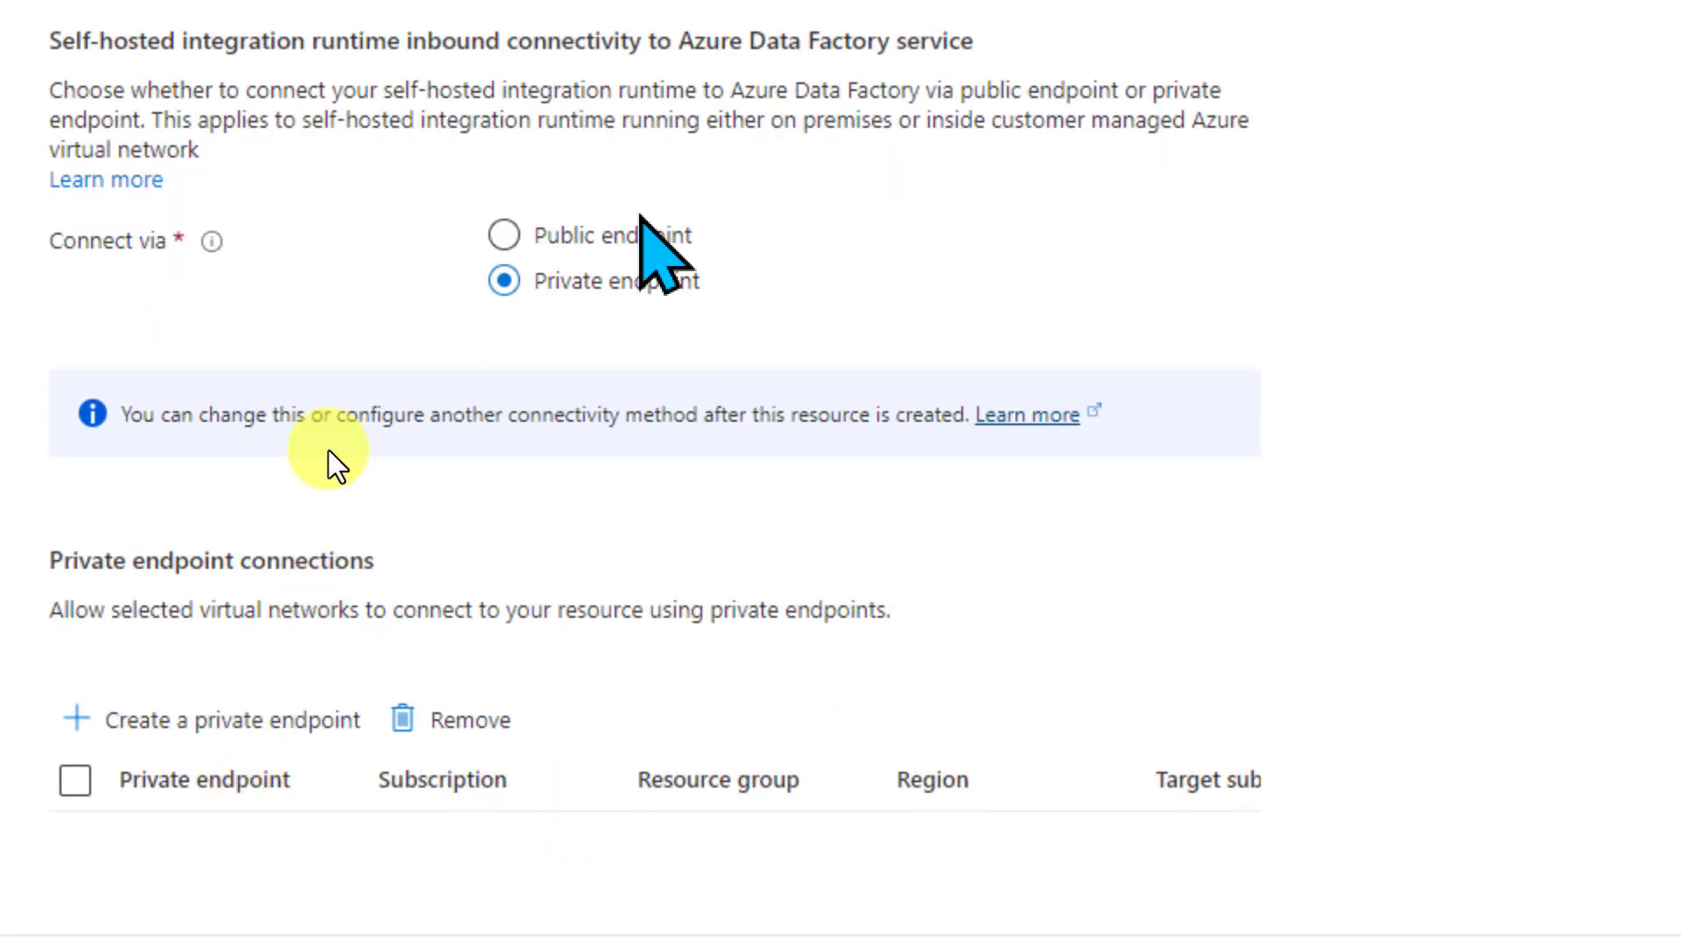
scroll(319, 525, up, 1)
click(569, 294)
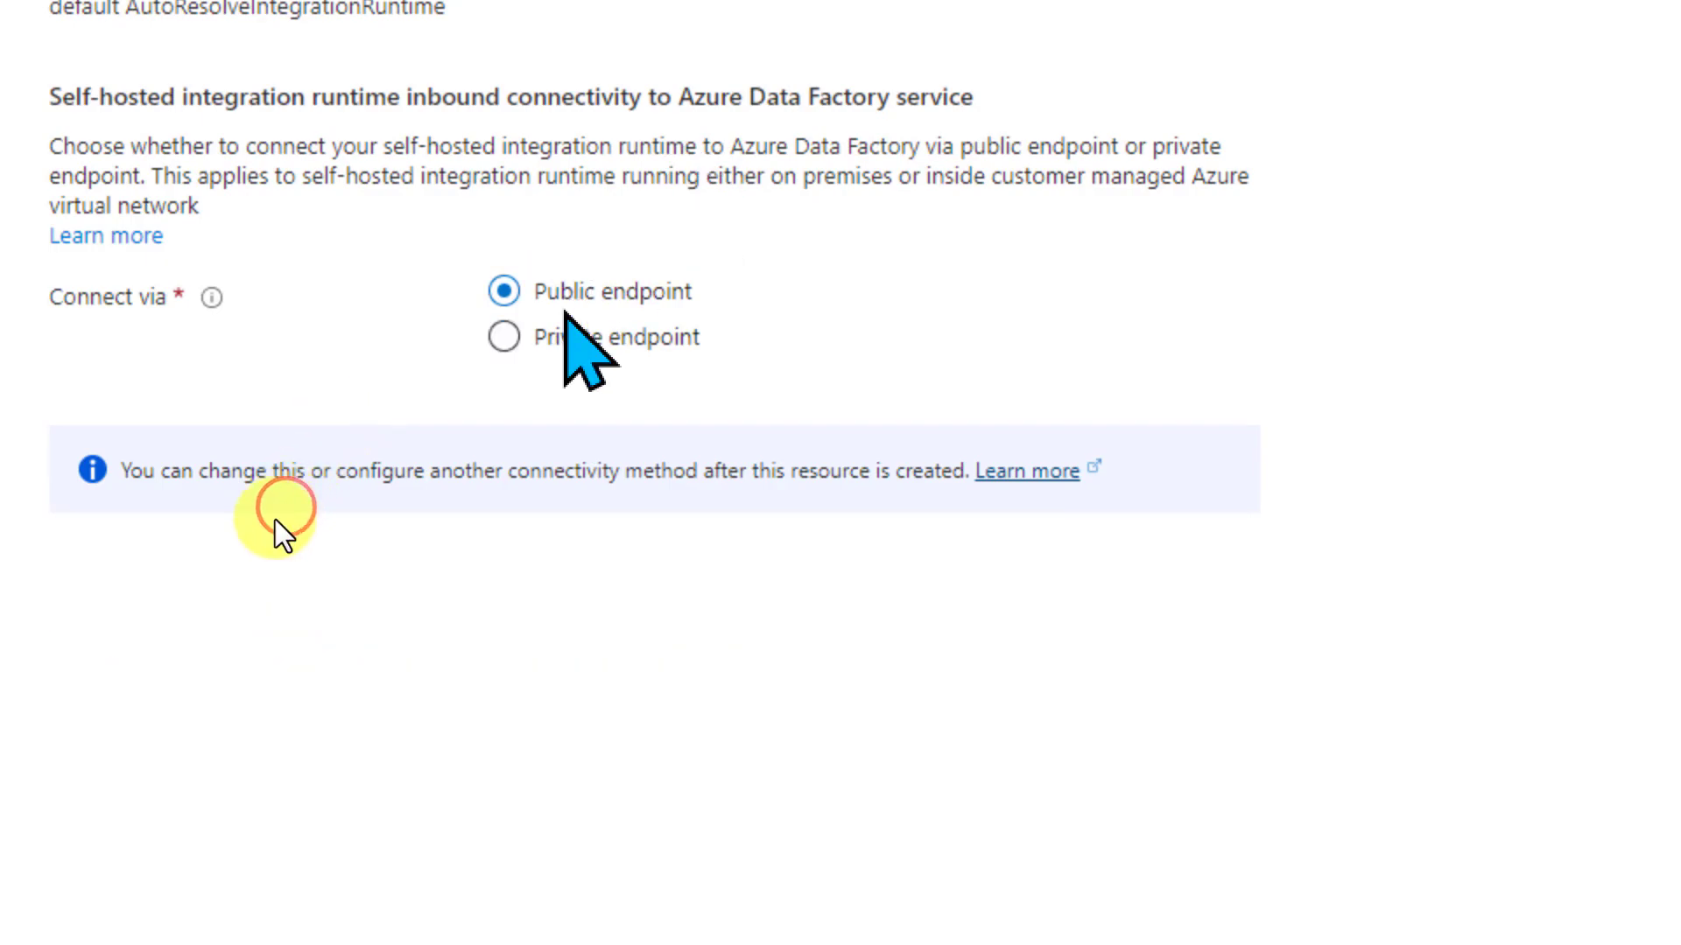
scroll(238, 464, up, 5)
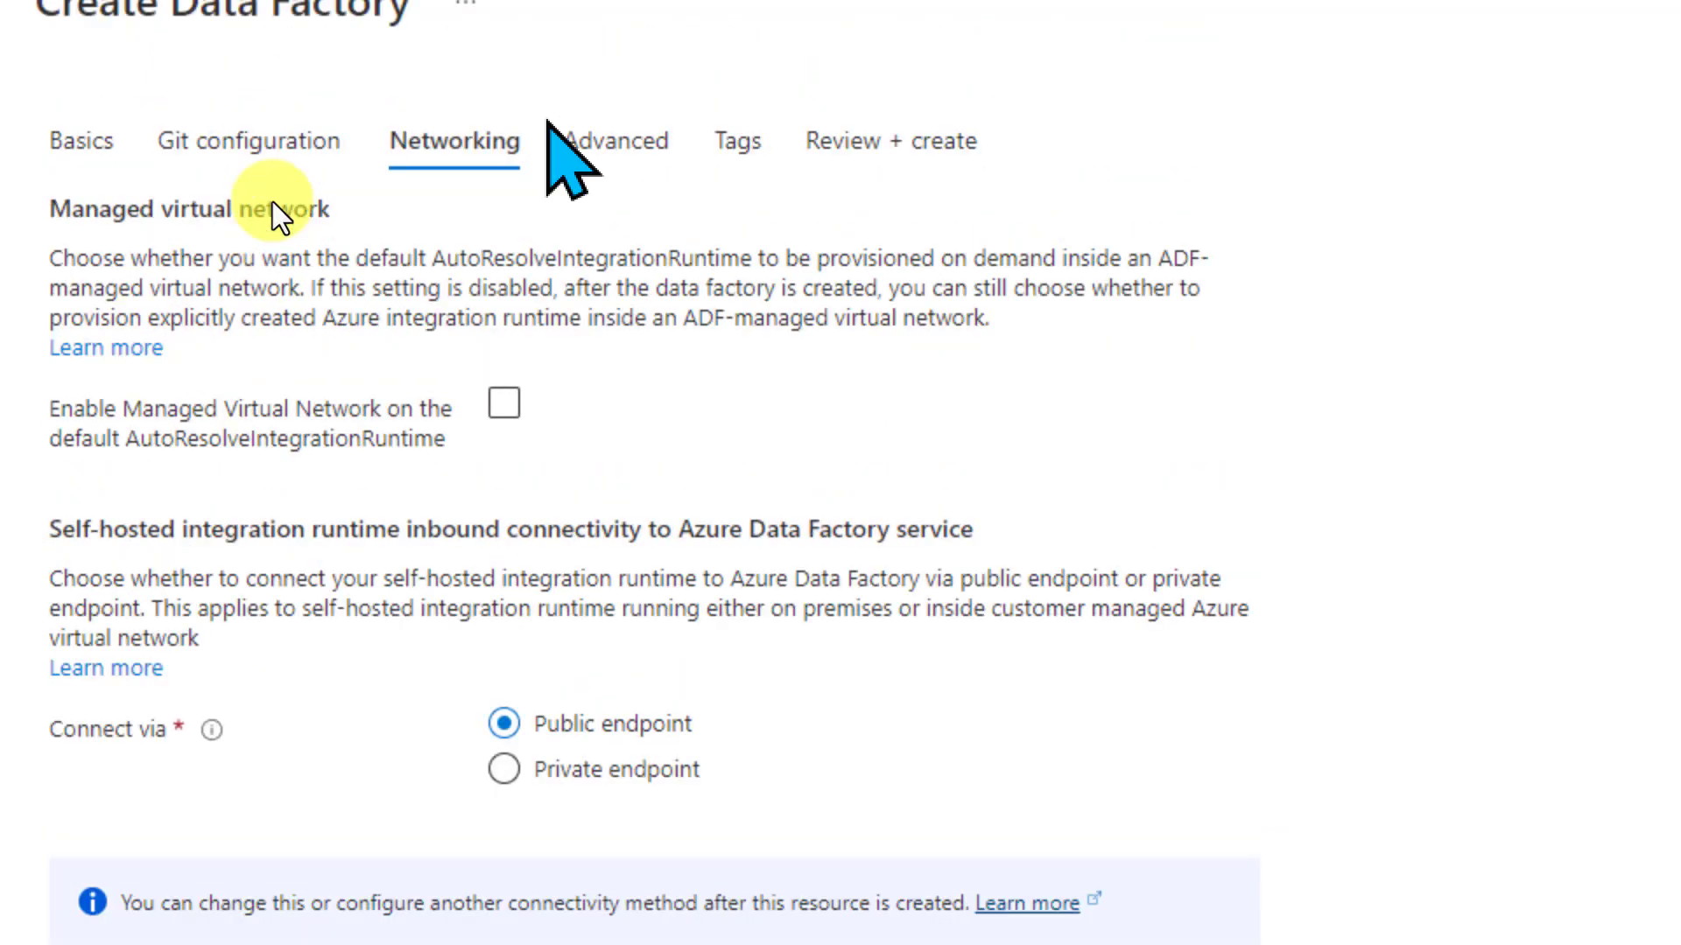
Step: Examine the customer-managed key encryption options and the tag settings for the data factory
click(601, 141)
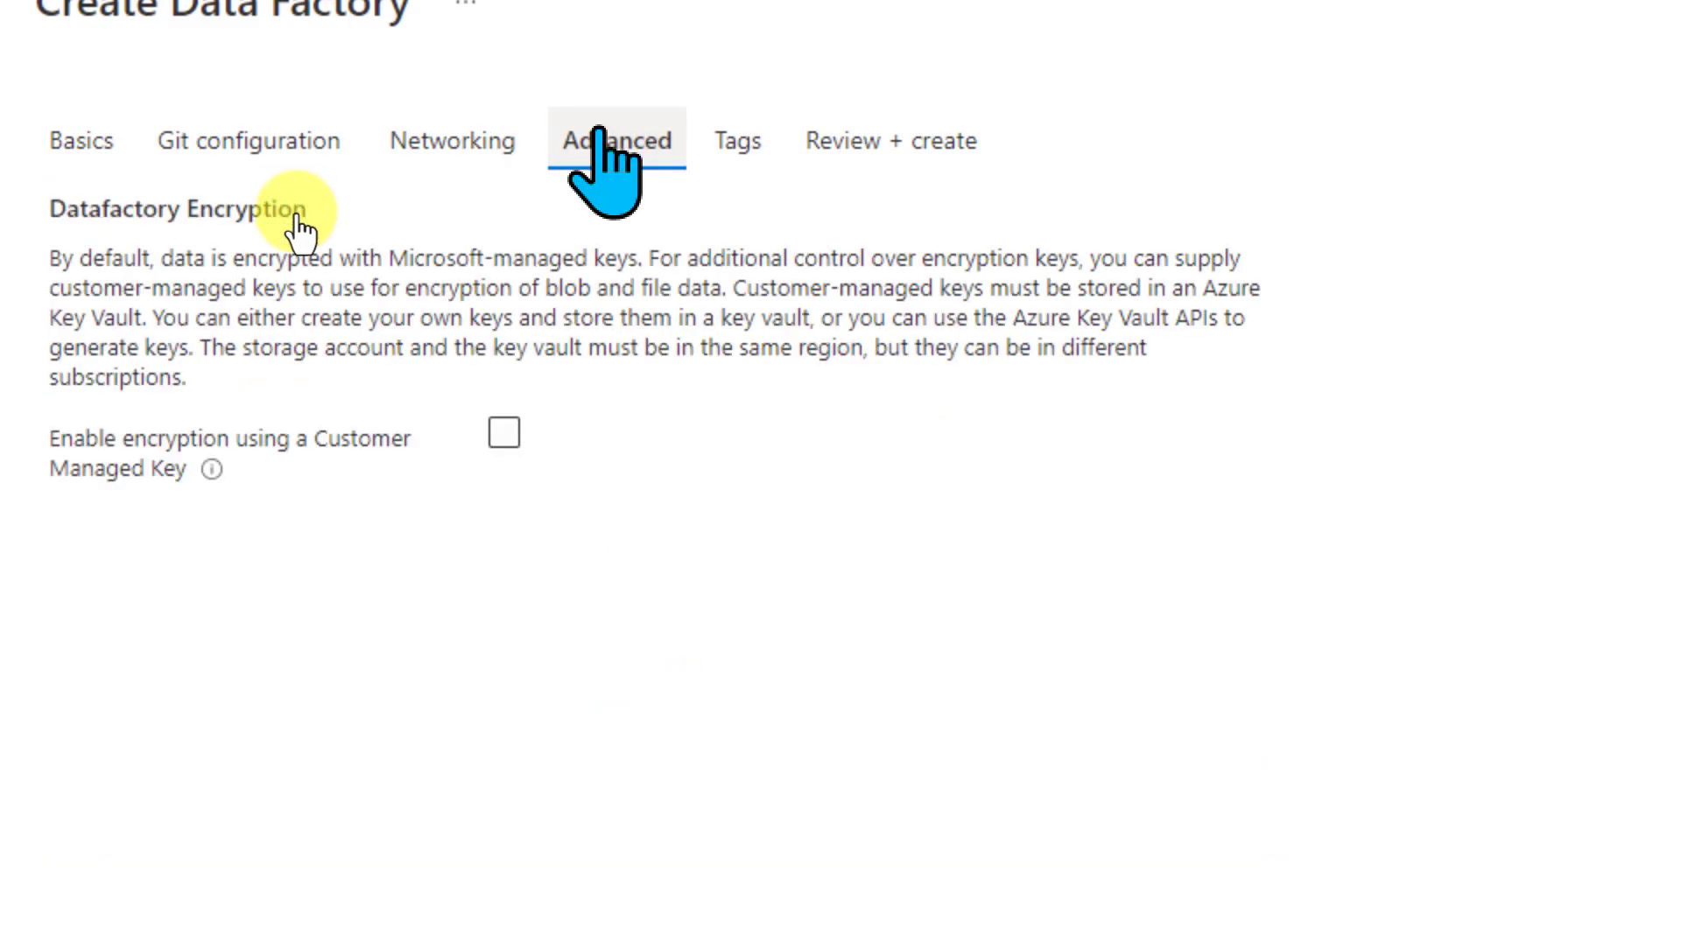
mouse_move(210, 464)
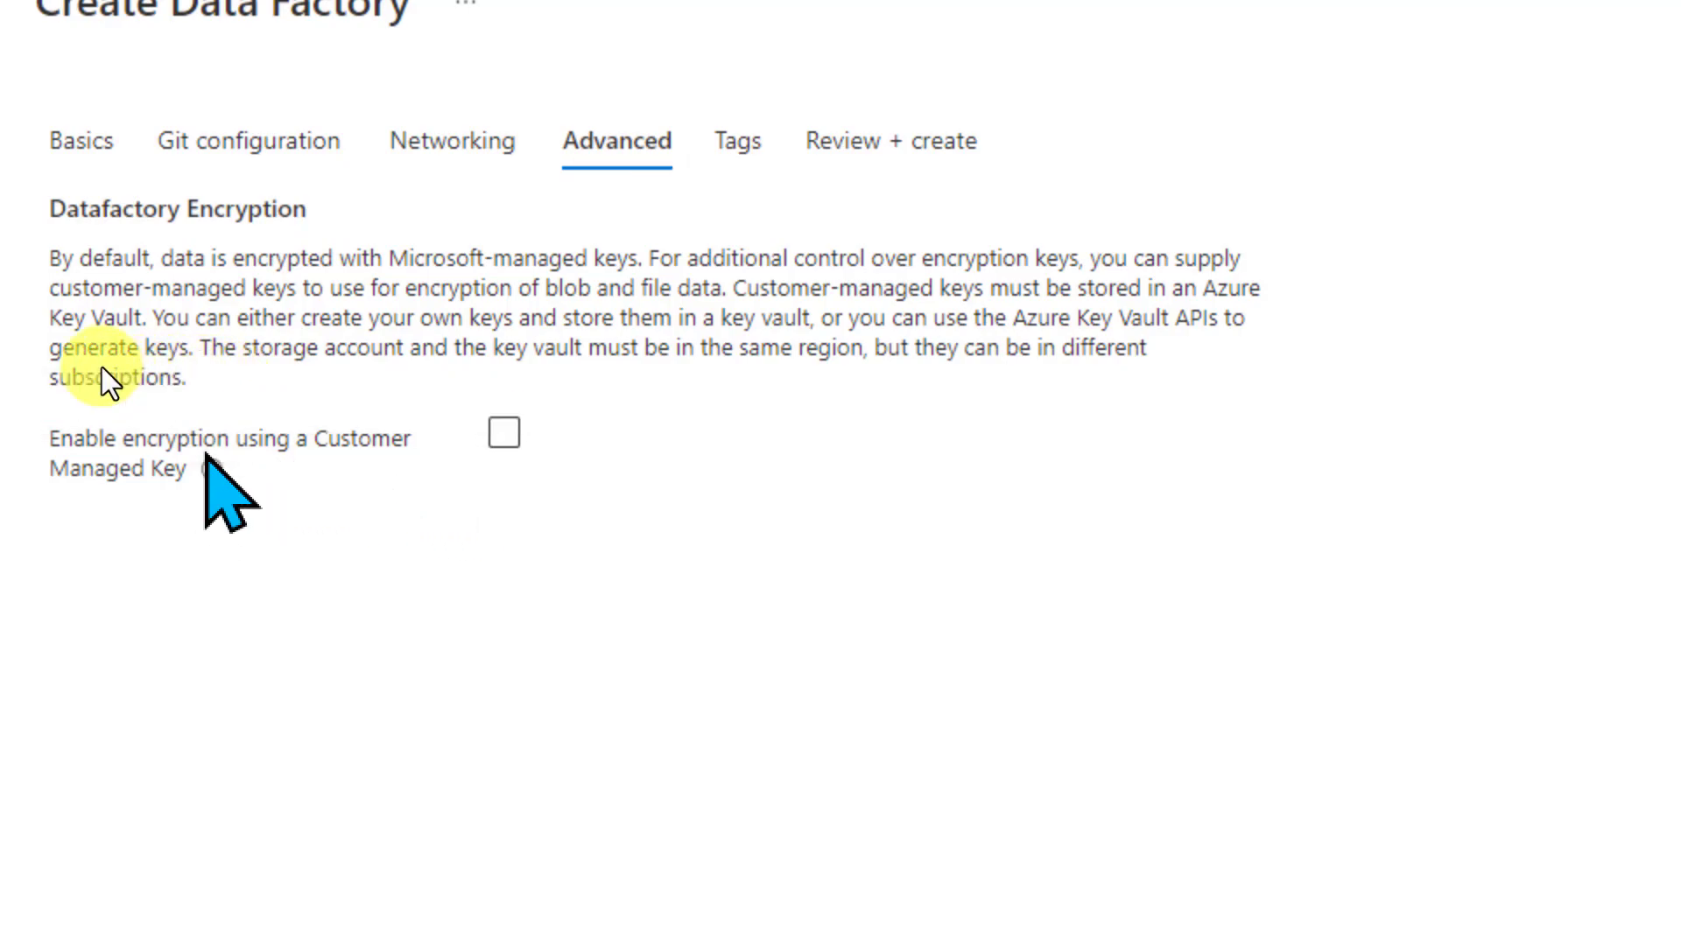
click(505, 434)
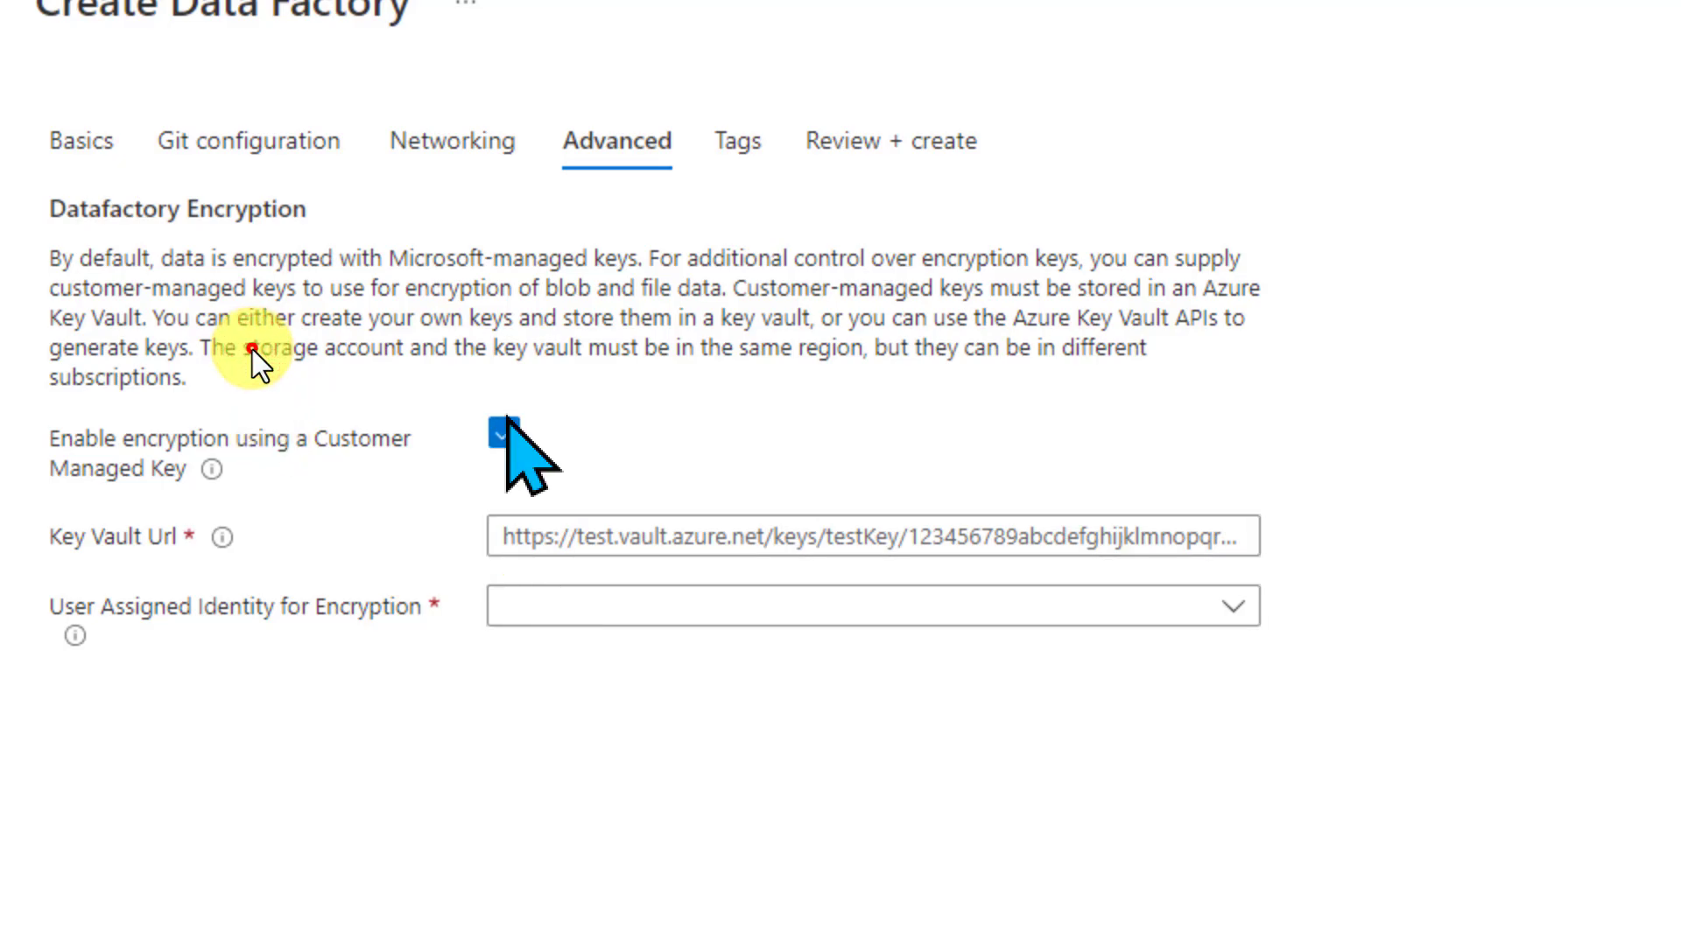
click(503, 433)
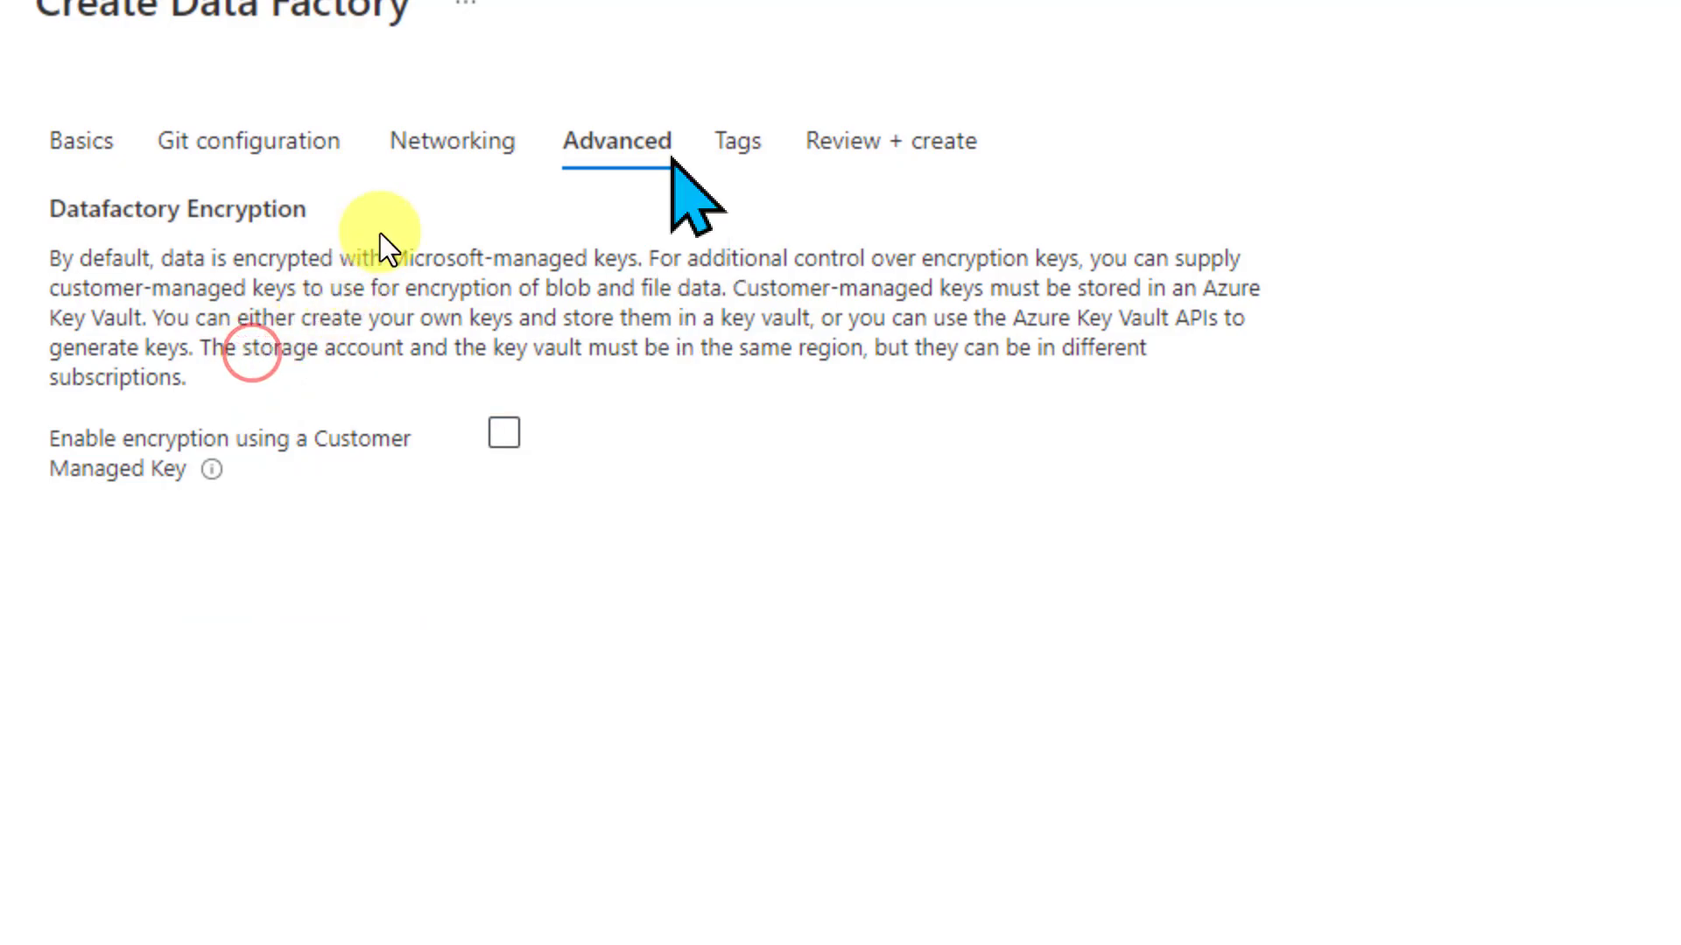
click(738, 141)
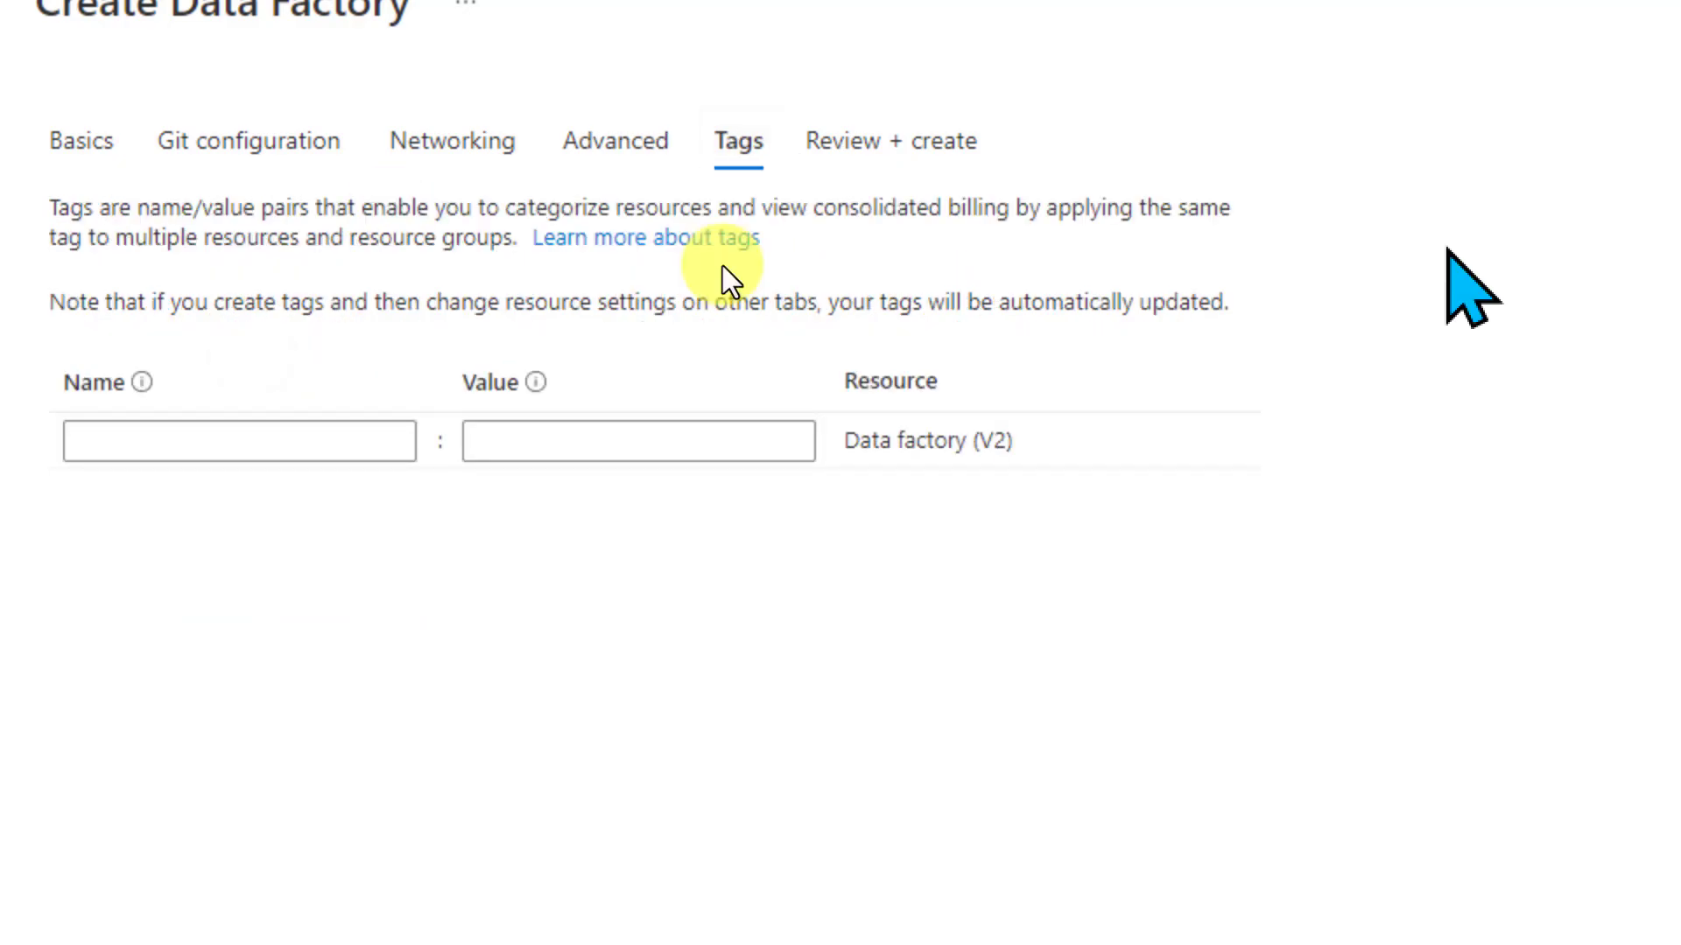
Step: Enable the Configure Git later option and validate the data factory settings for creation
click(814, 128)
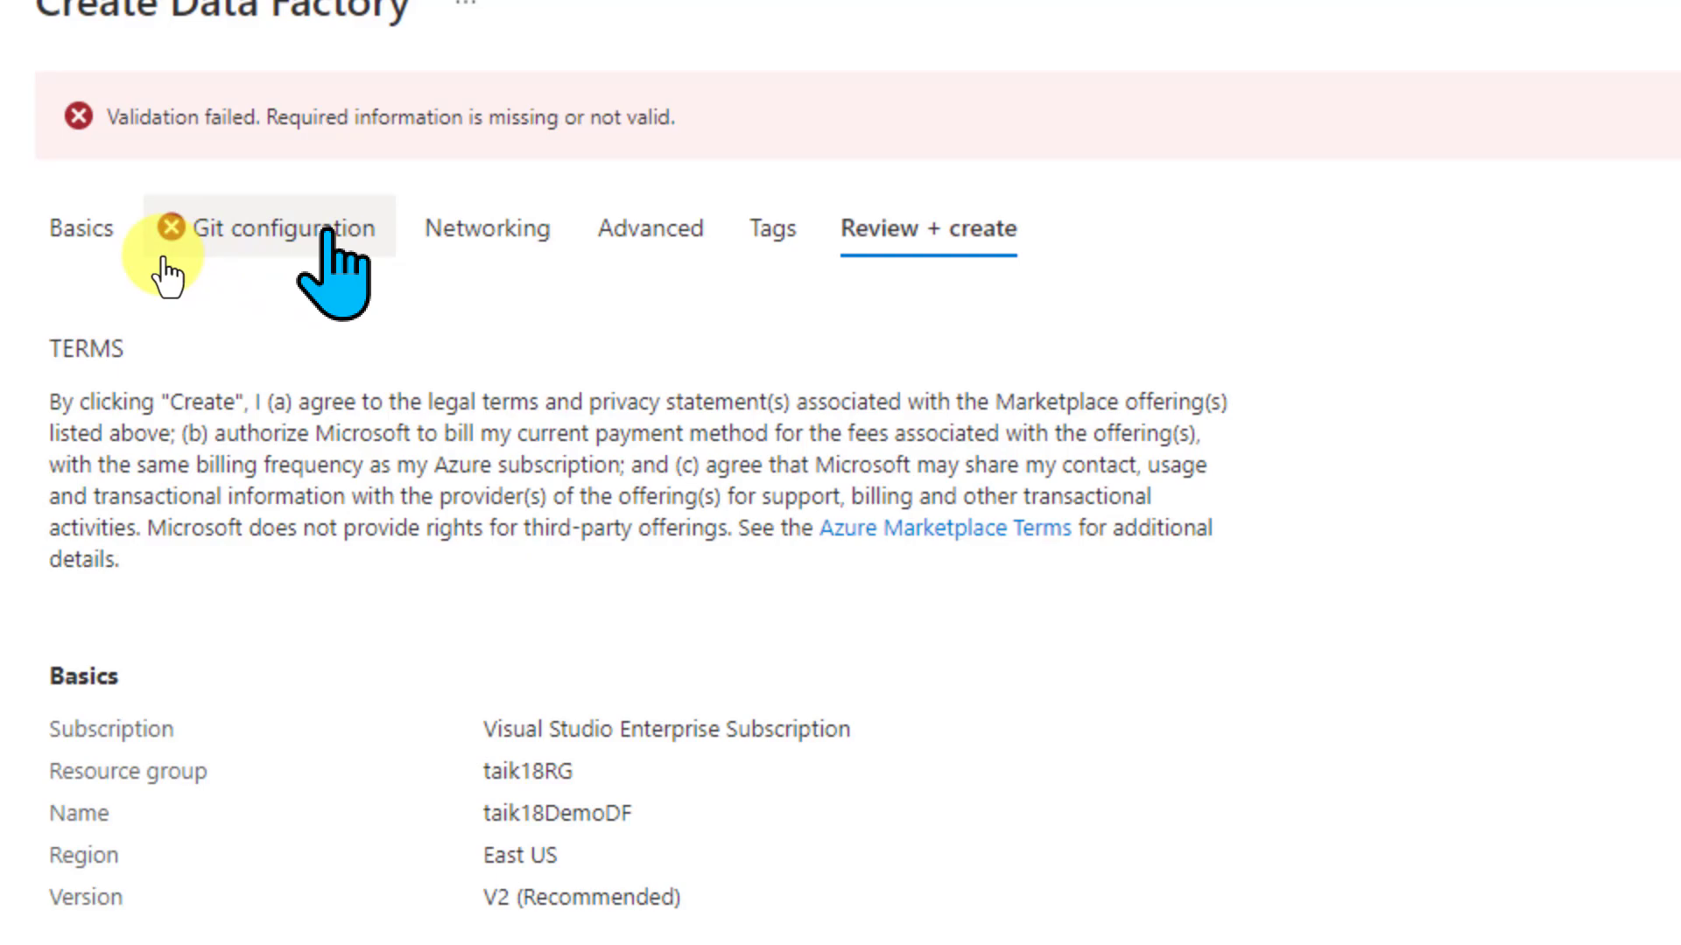
click(147, 251)
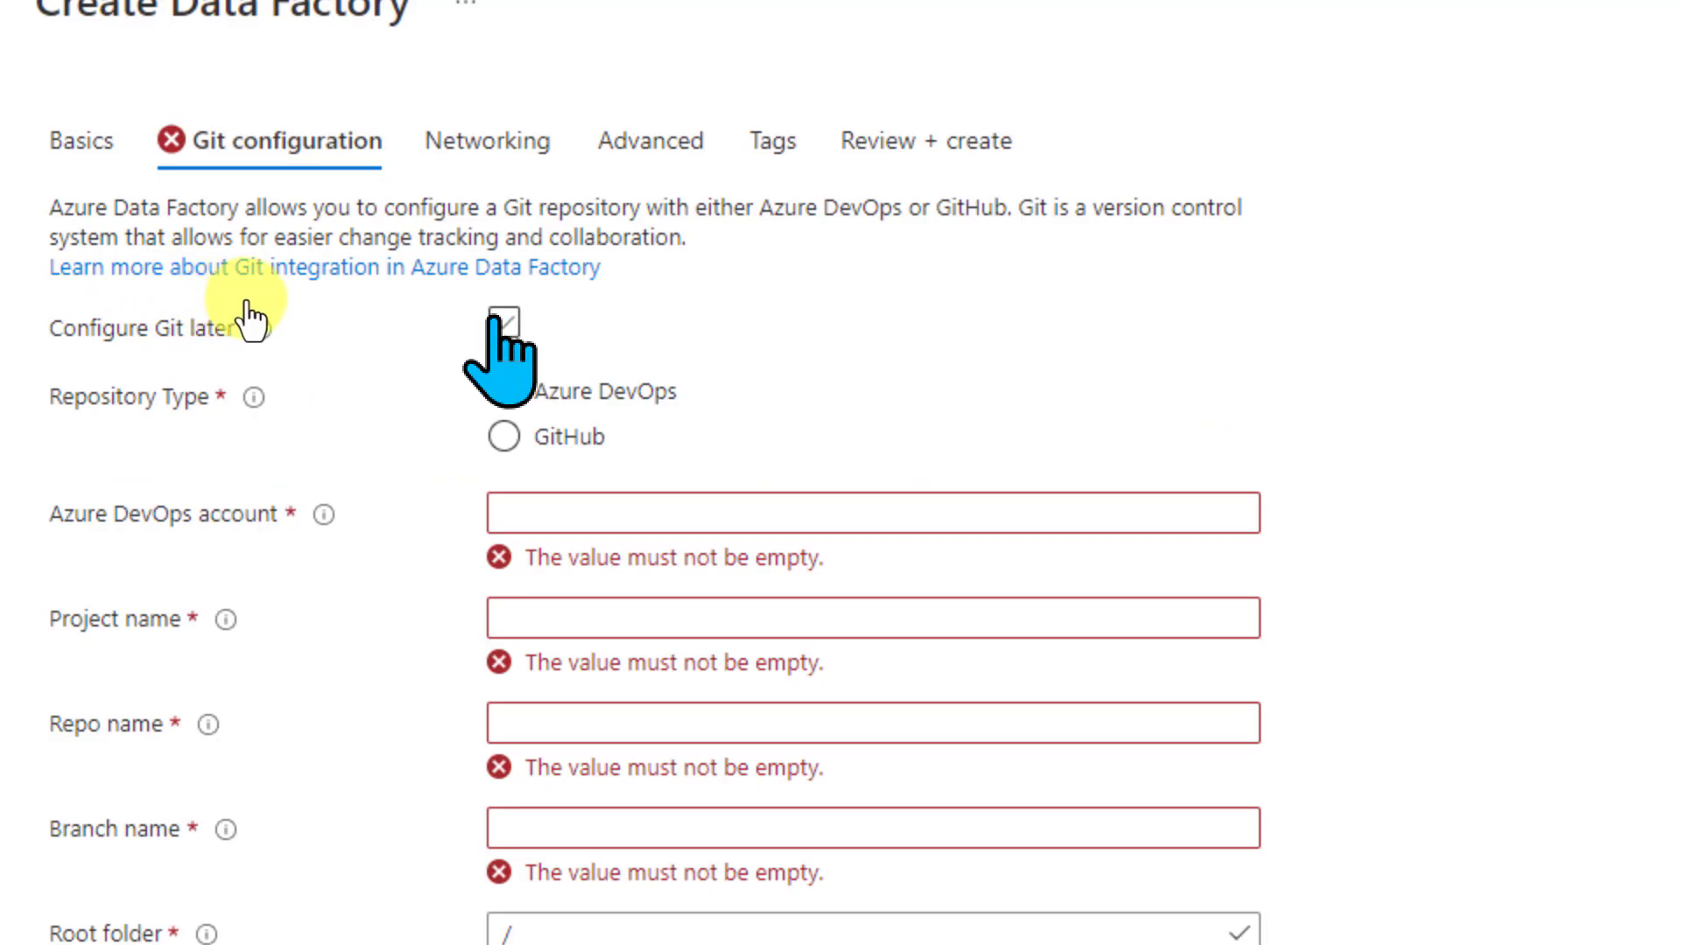
click(243, 314)
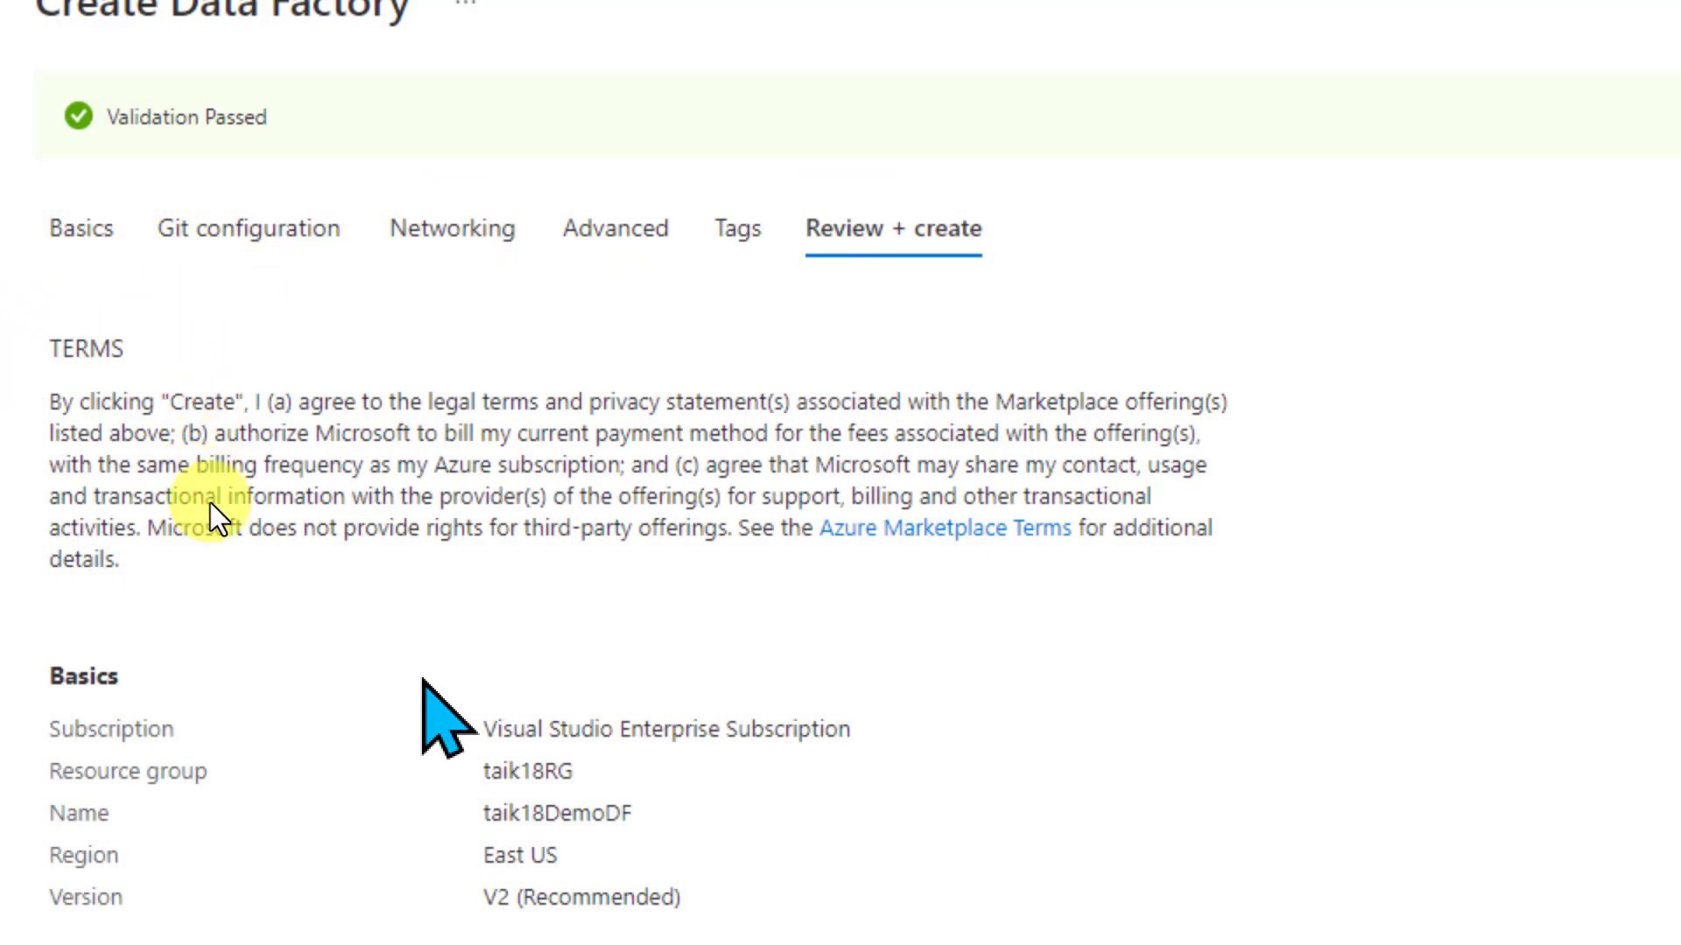
Step: Review the summary of terms, basics and networking settings, and create the taik18DemoDF data factory
scroll(225, 595, down, 4)
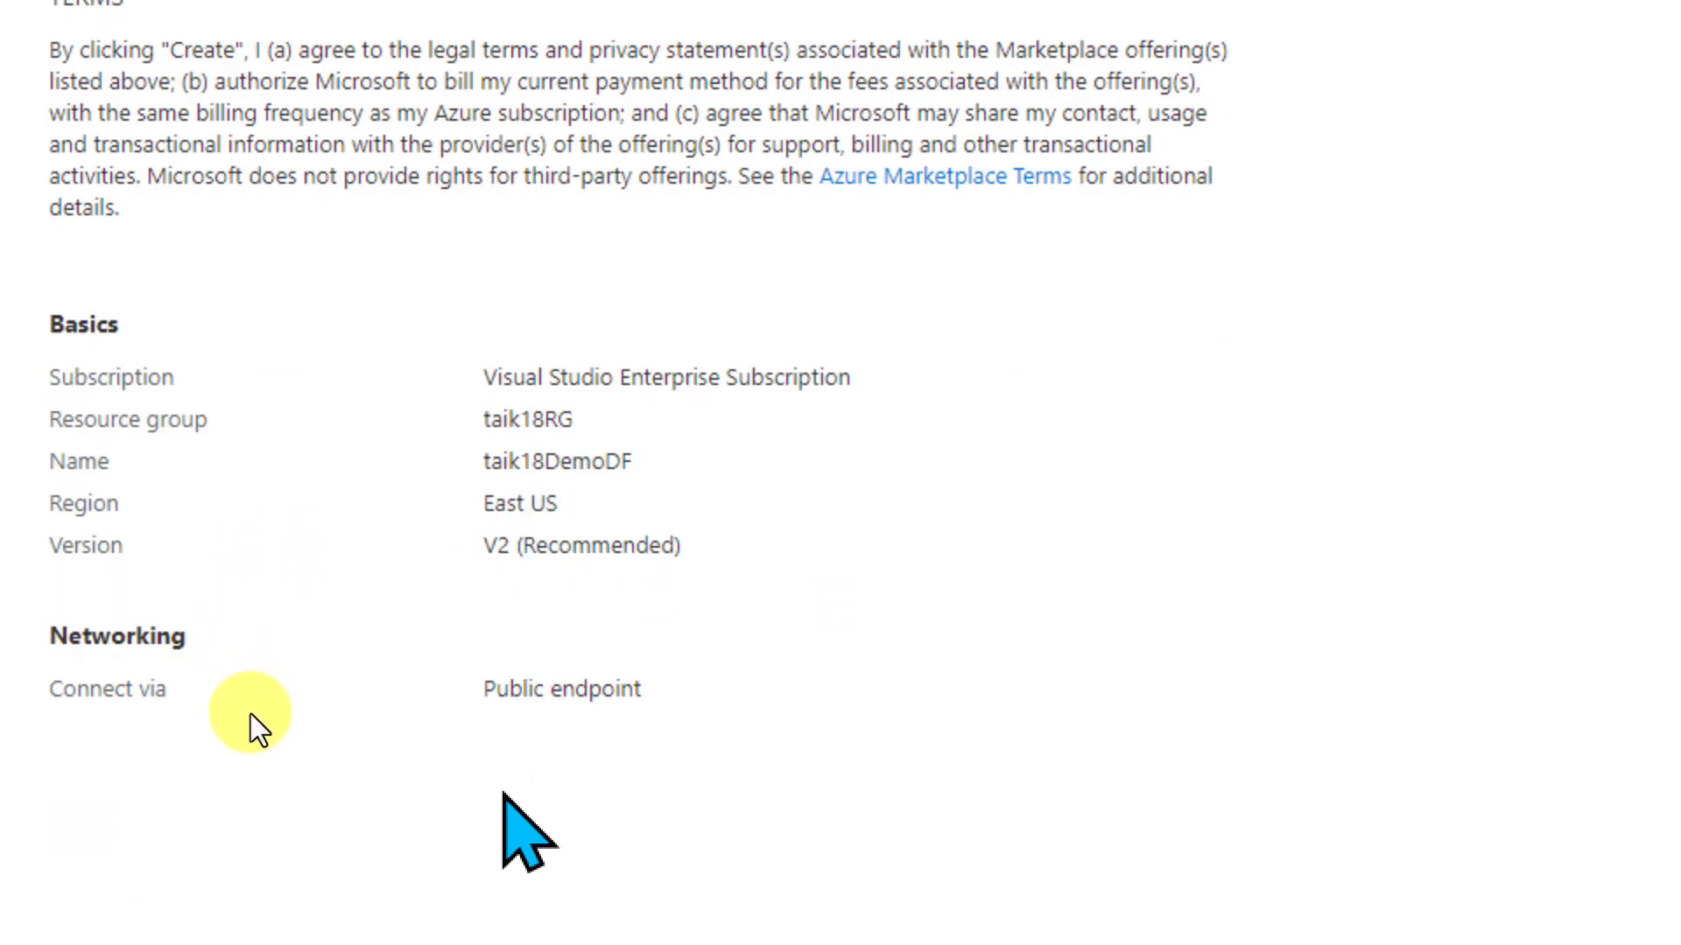
scroll(262, 753, down, 2)
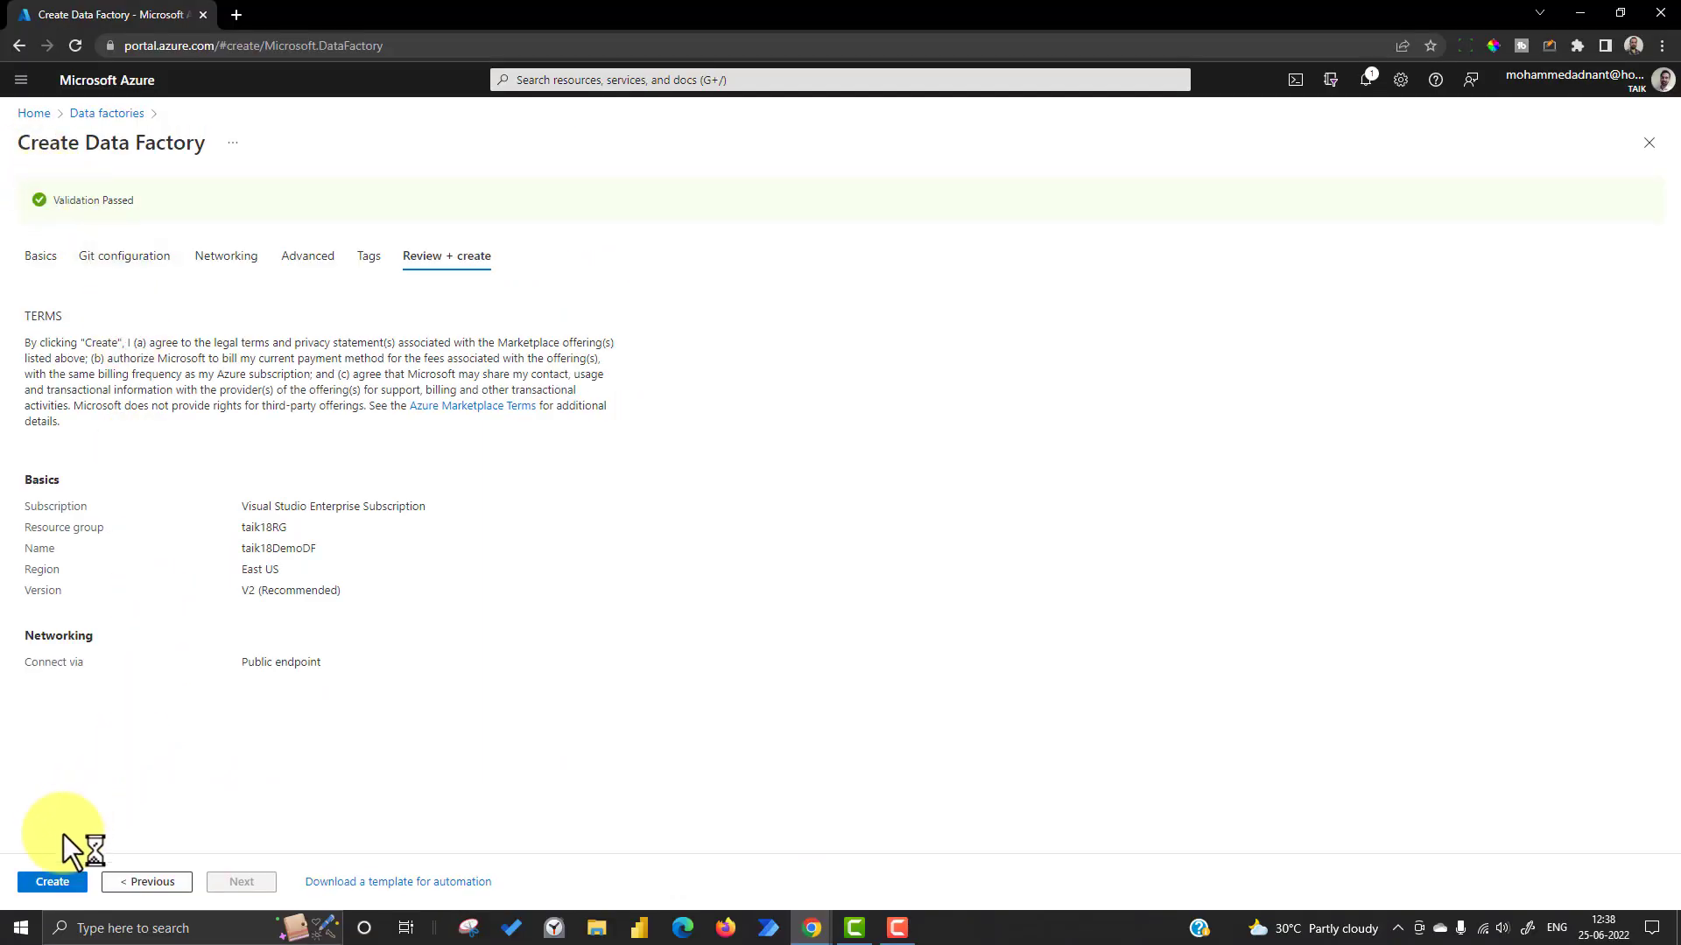
click(47, 880)
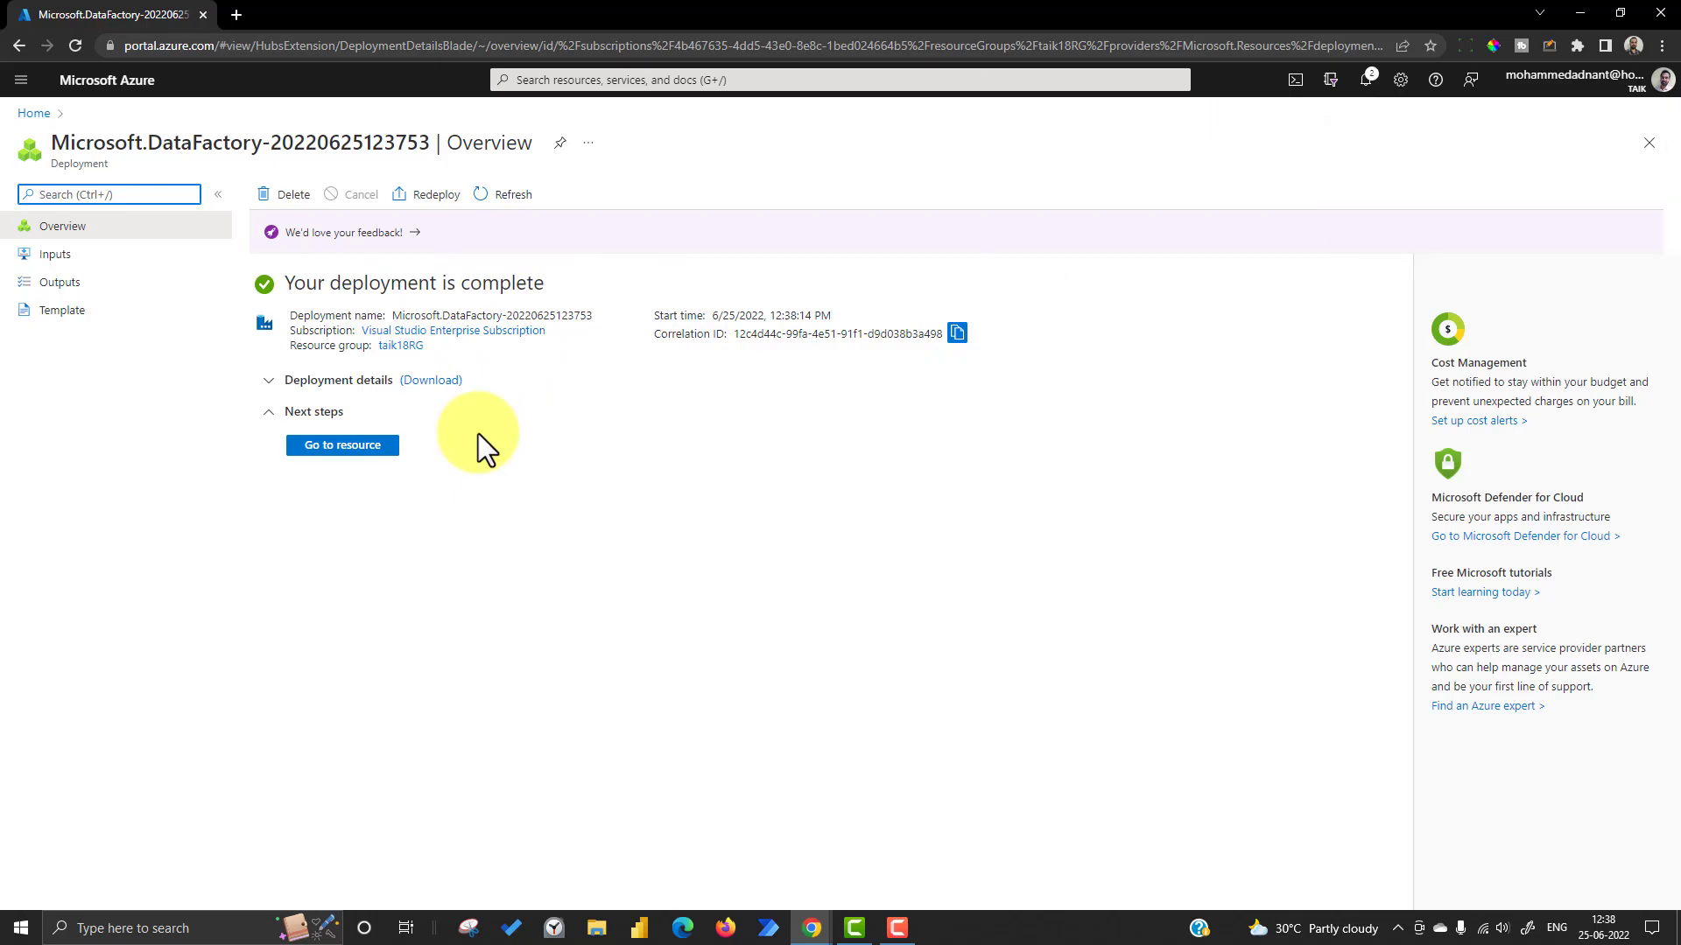
Step: Expand the deployment details and examine the operation details of the taik18DemoDF resource
click(332, 387)
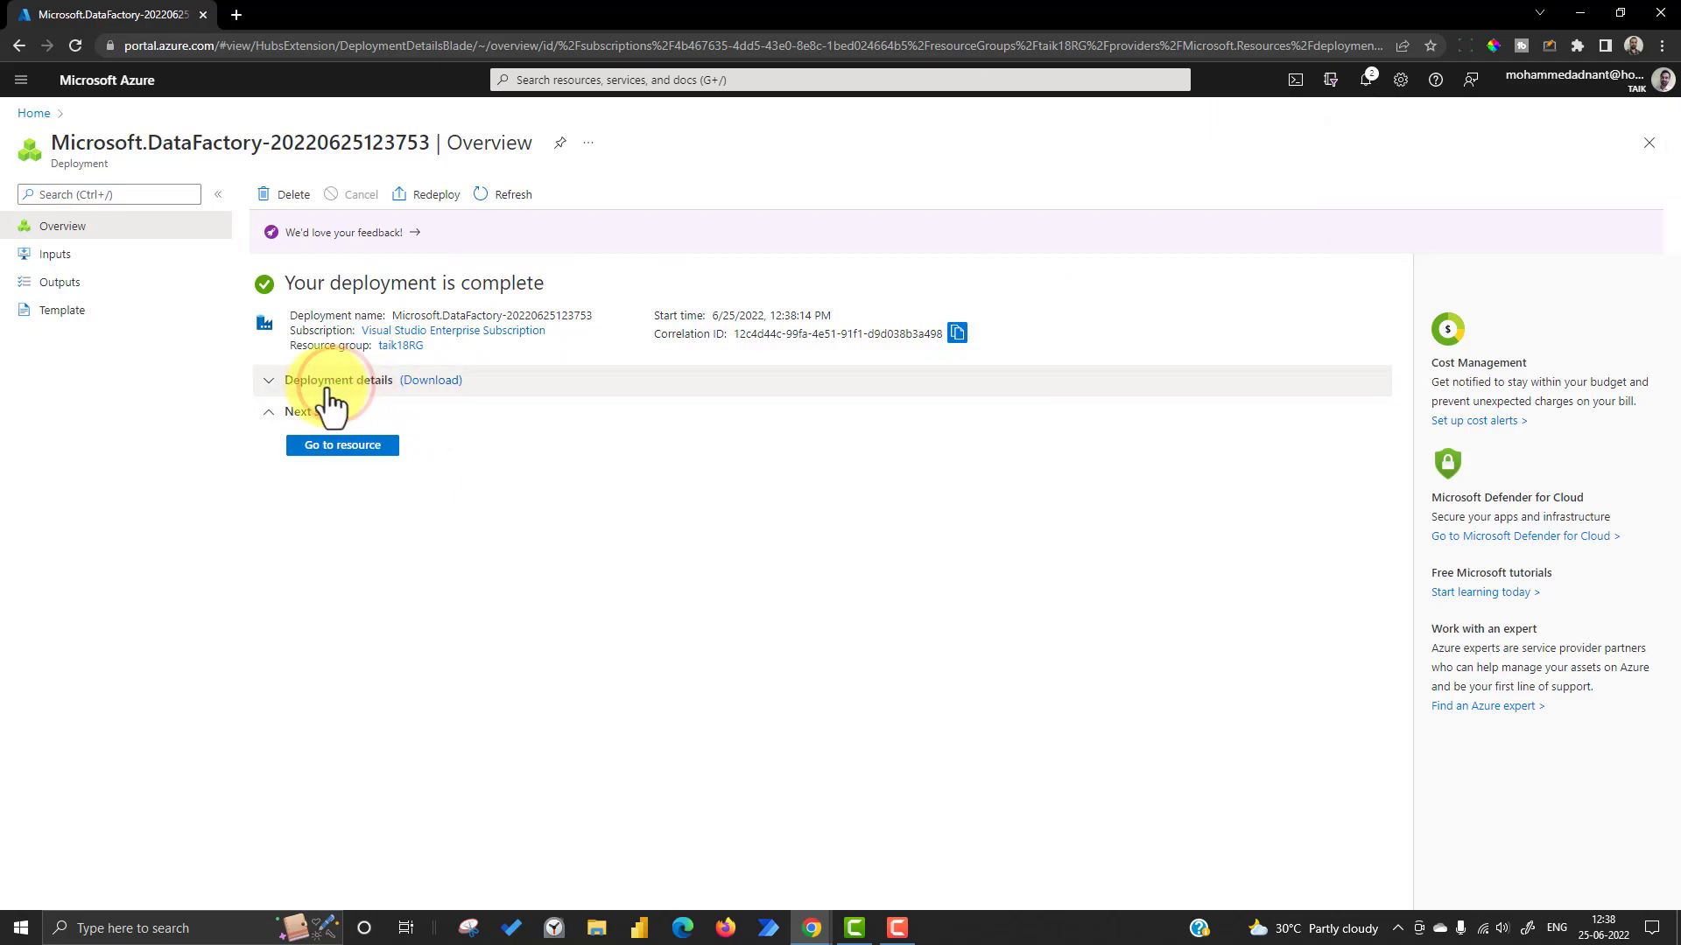
click(270, 382)
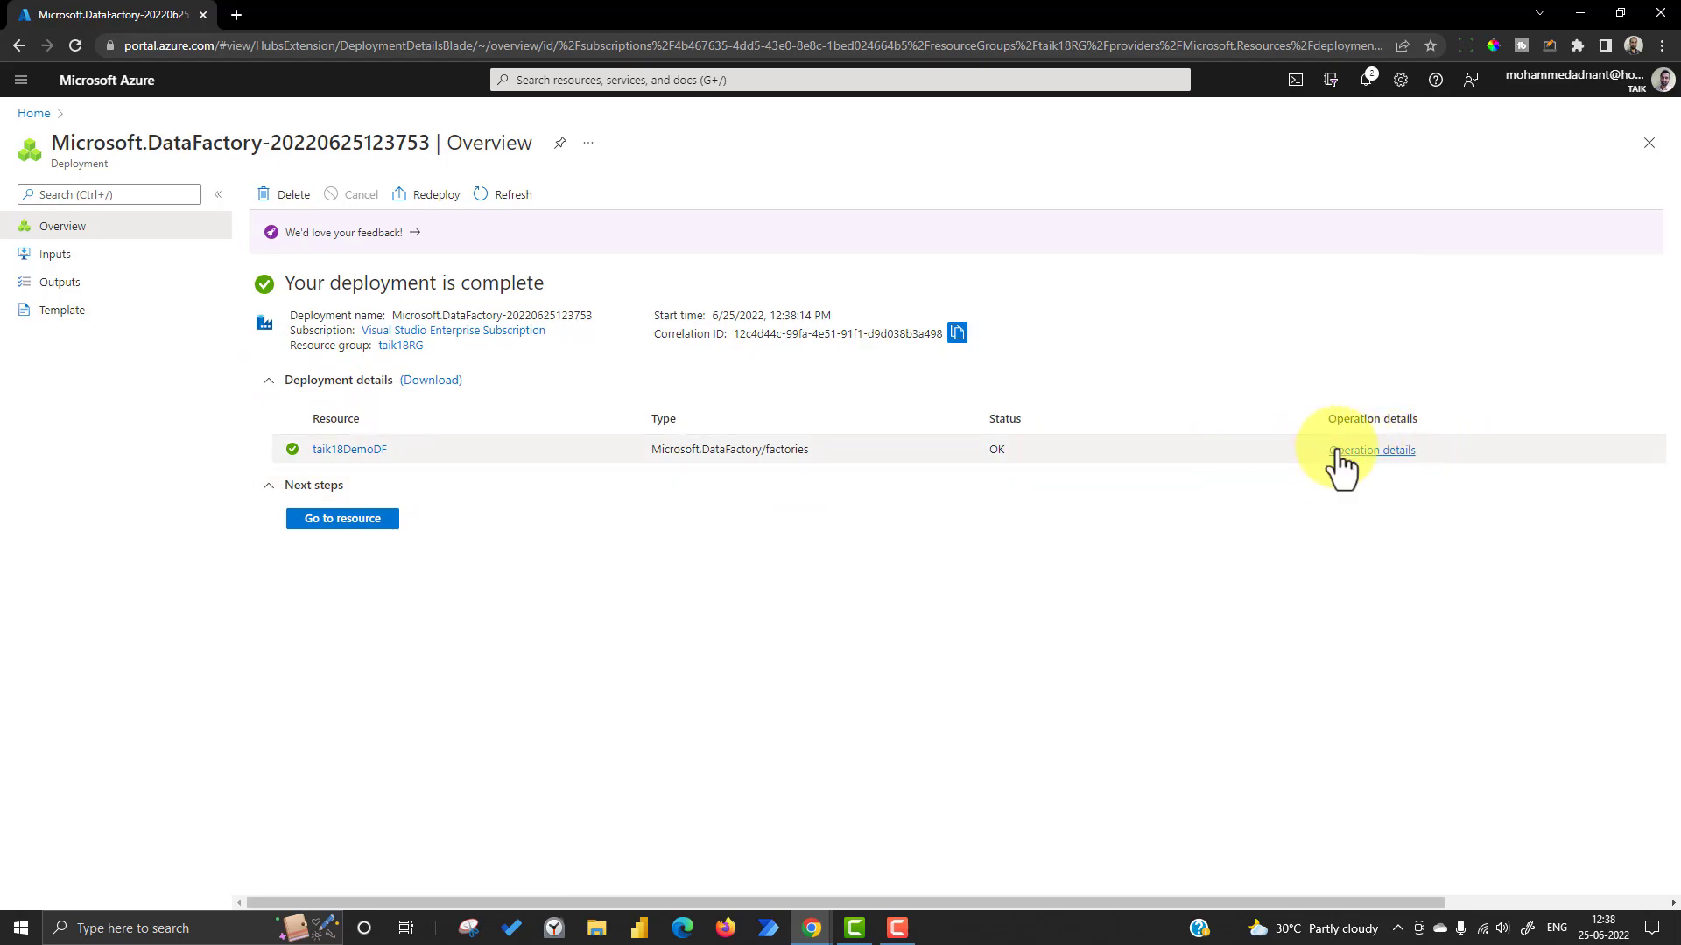
click(1373, 452)
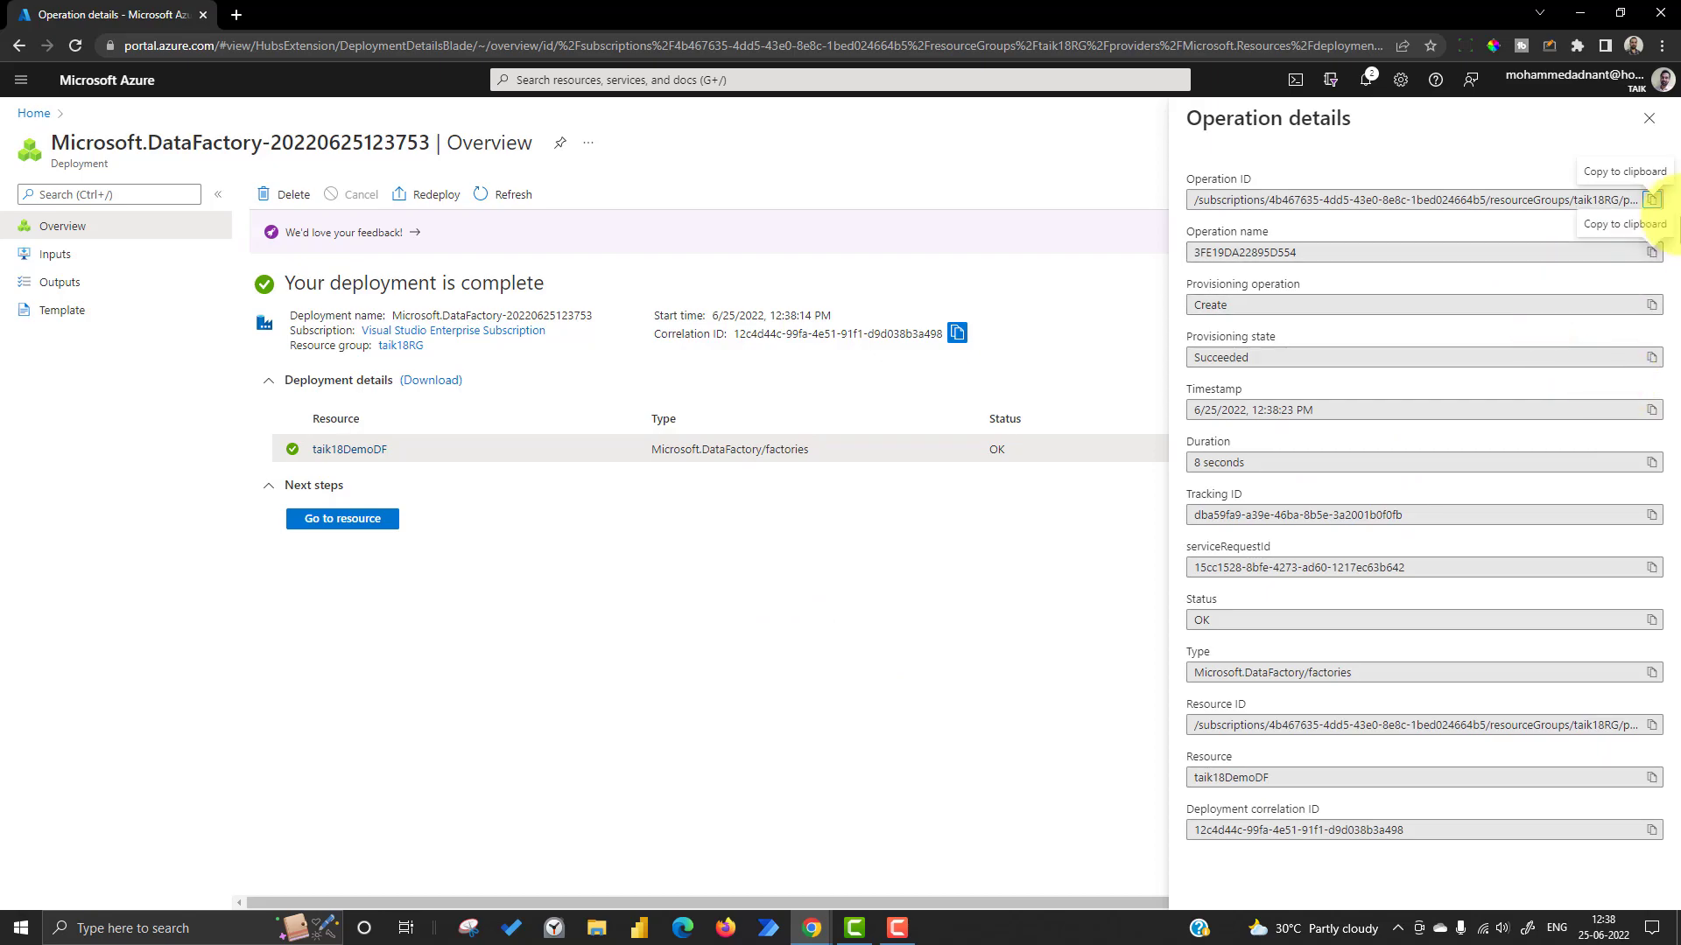
click(544, 560)
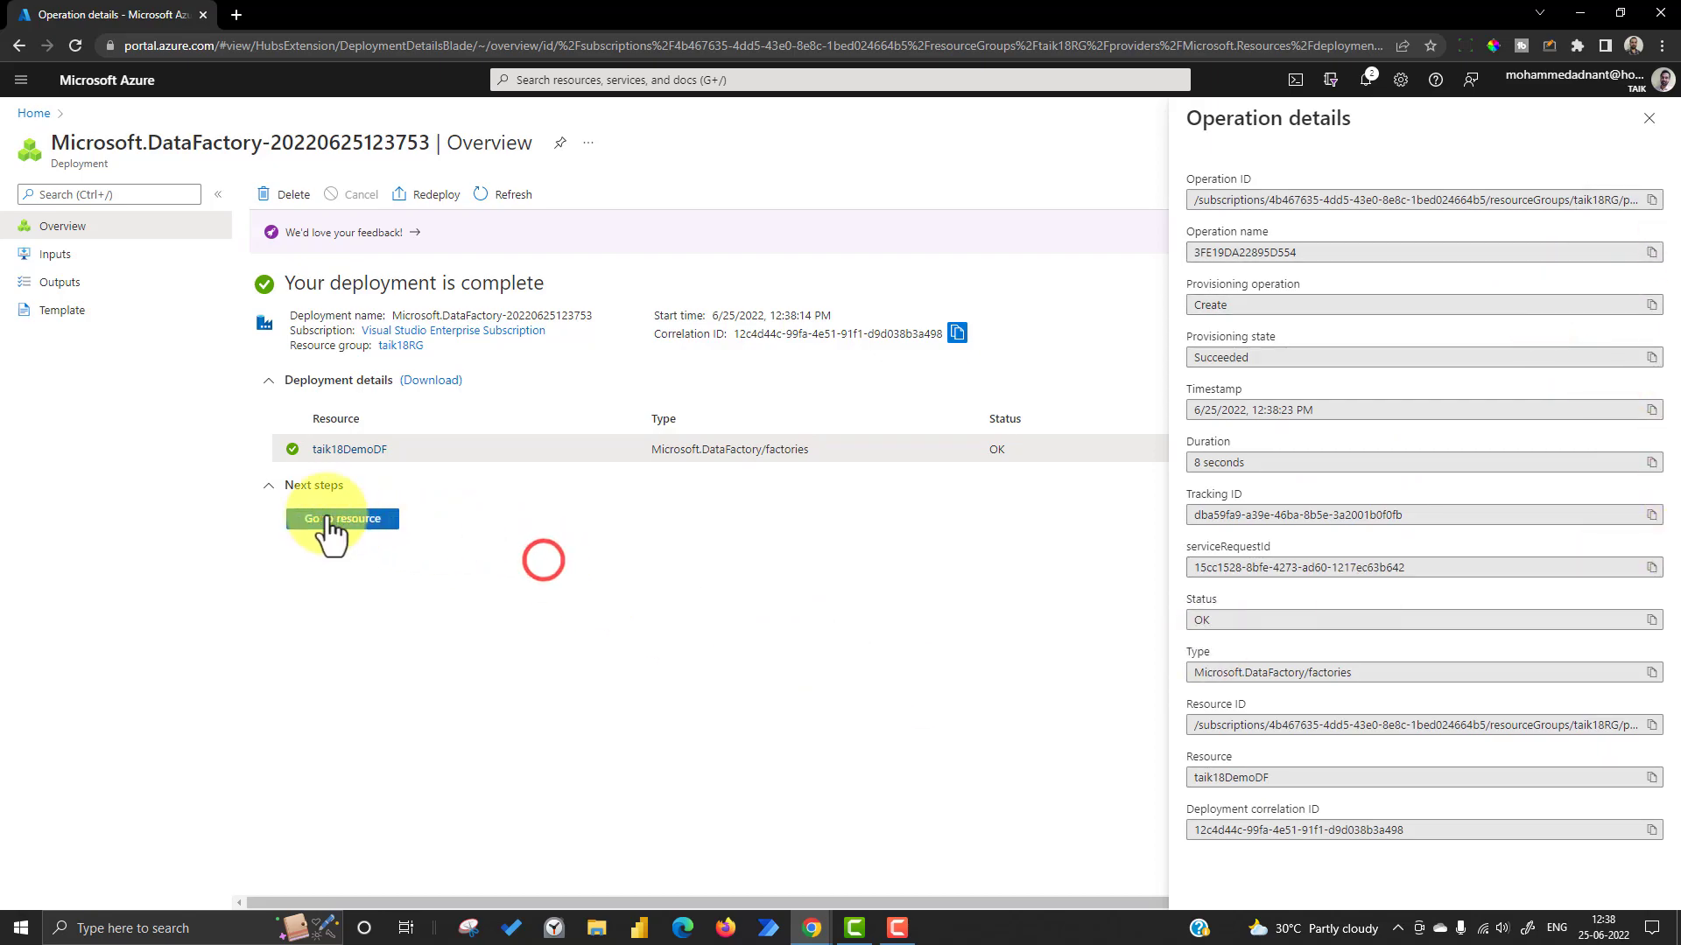
Step: Go to the deployed taik18DemoDF resource and look over its essentials and monitoring charts
click(339, 523)
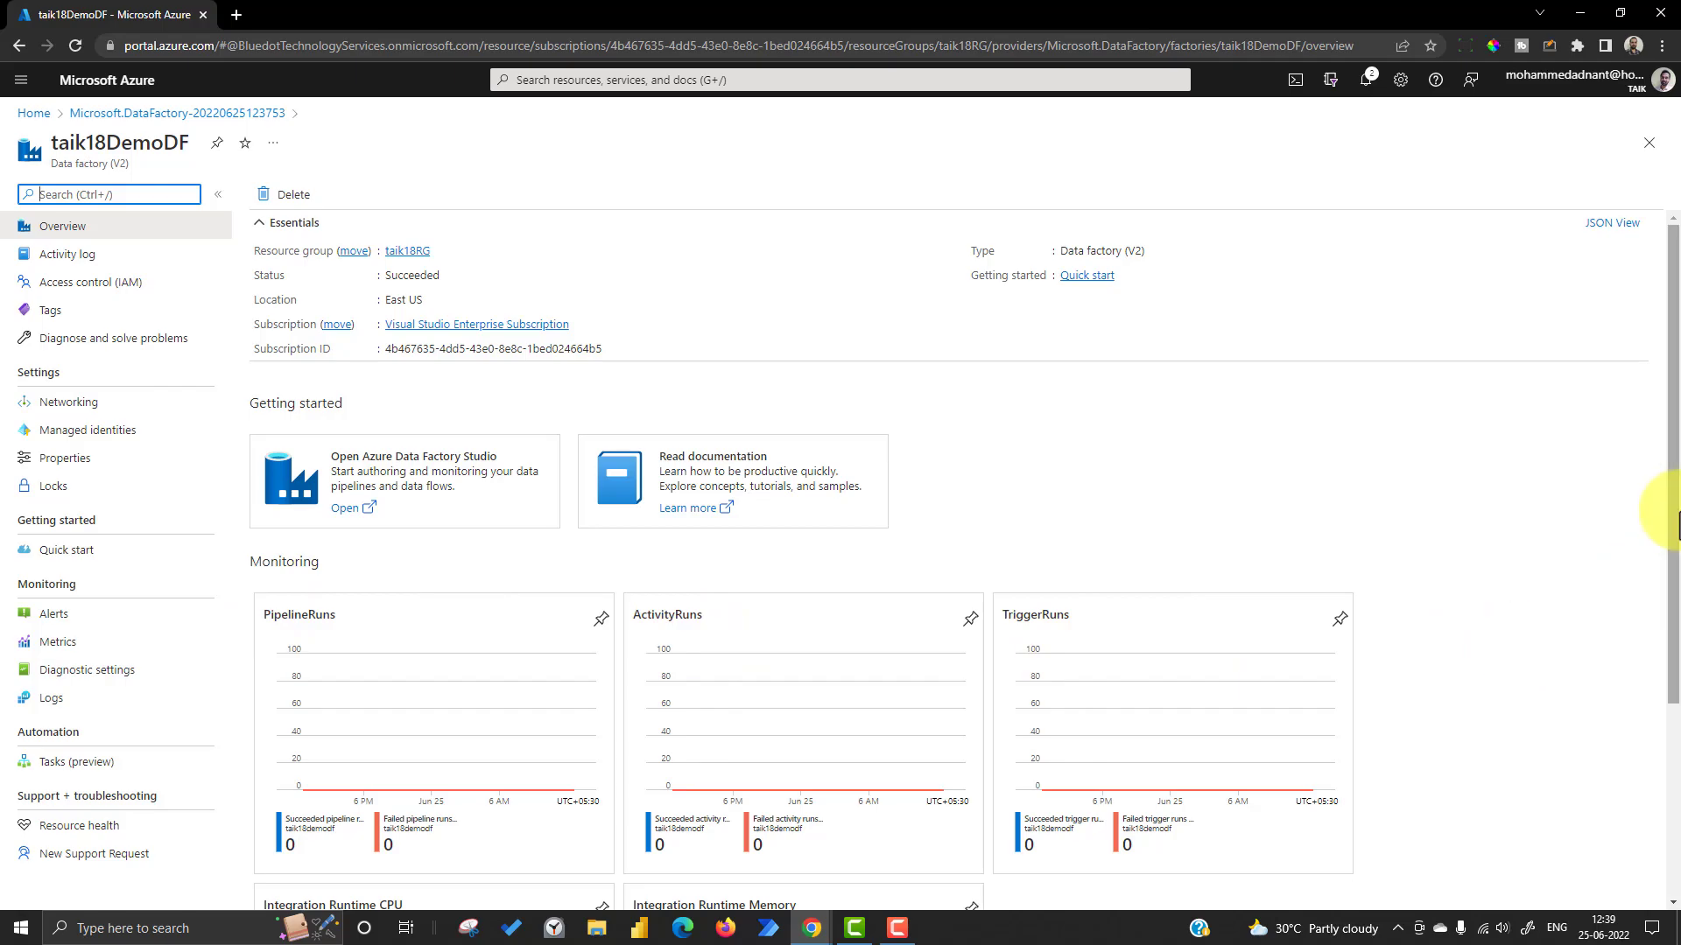
scroll(1670, 514, down, 3)
scroll(1669, 516, up, 3)
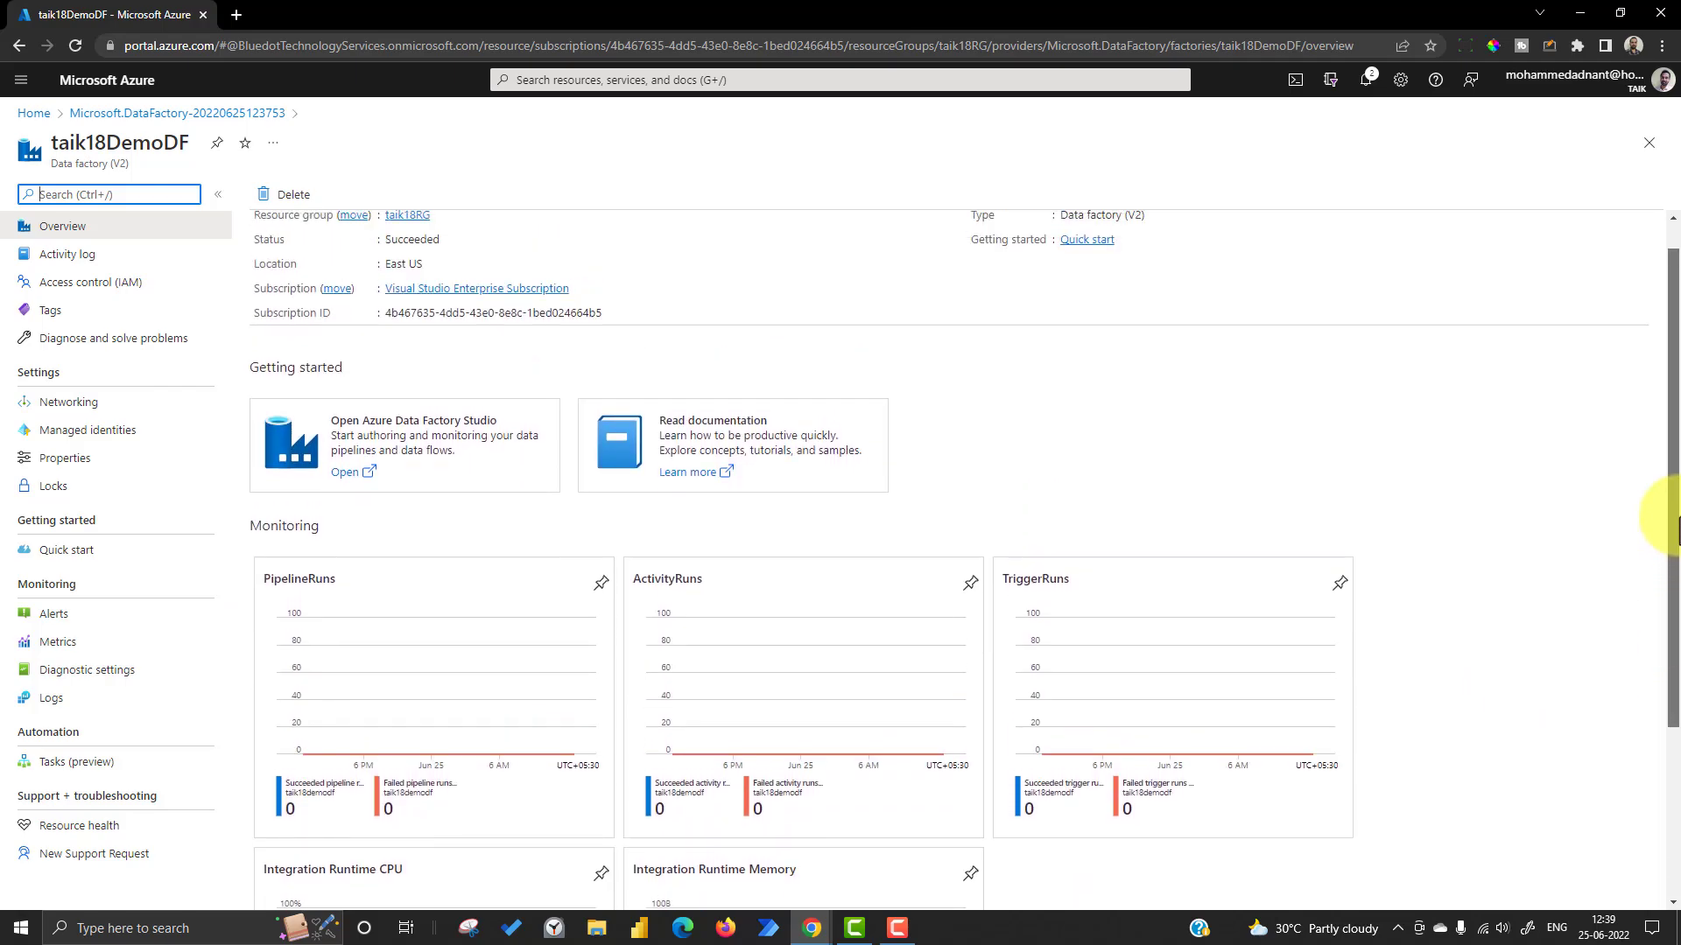
drag(1679, 513, 1679, 489)
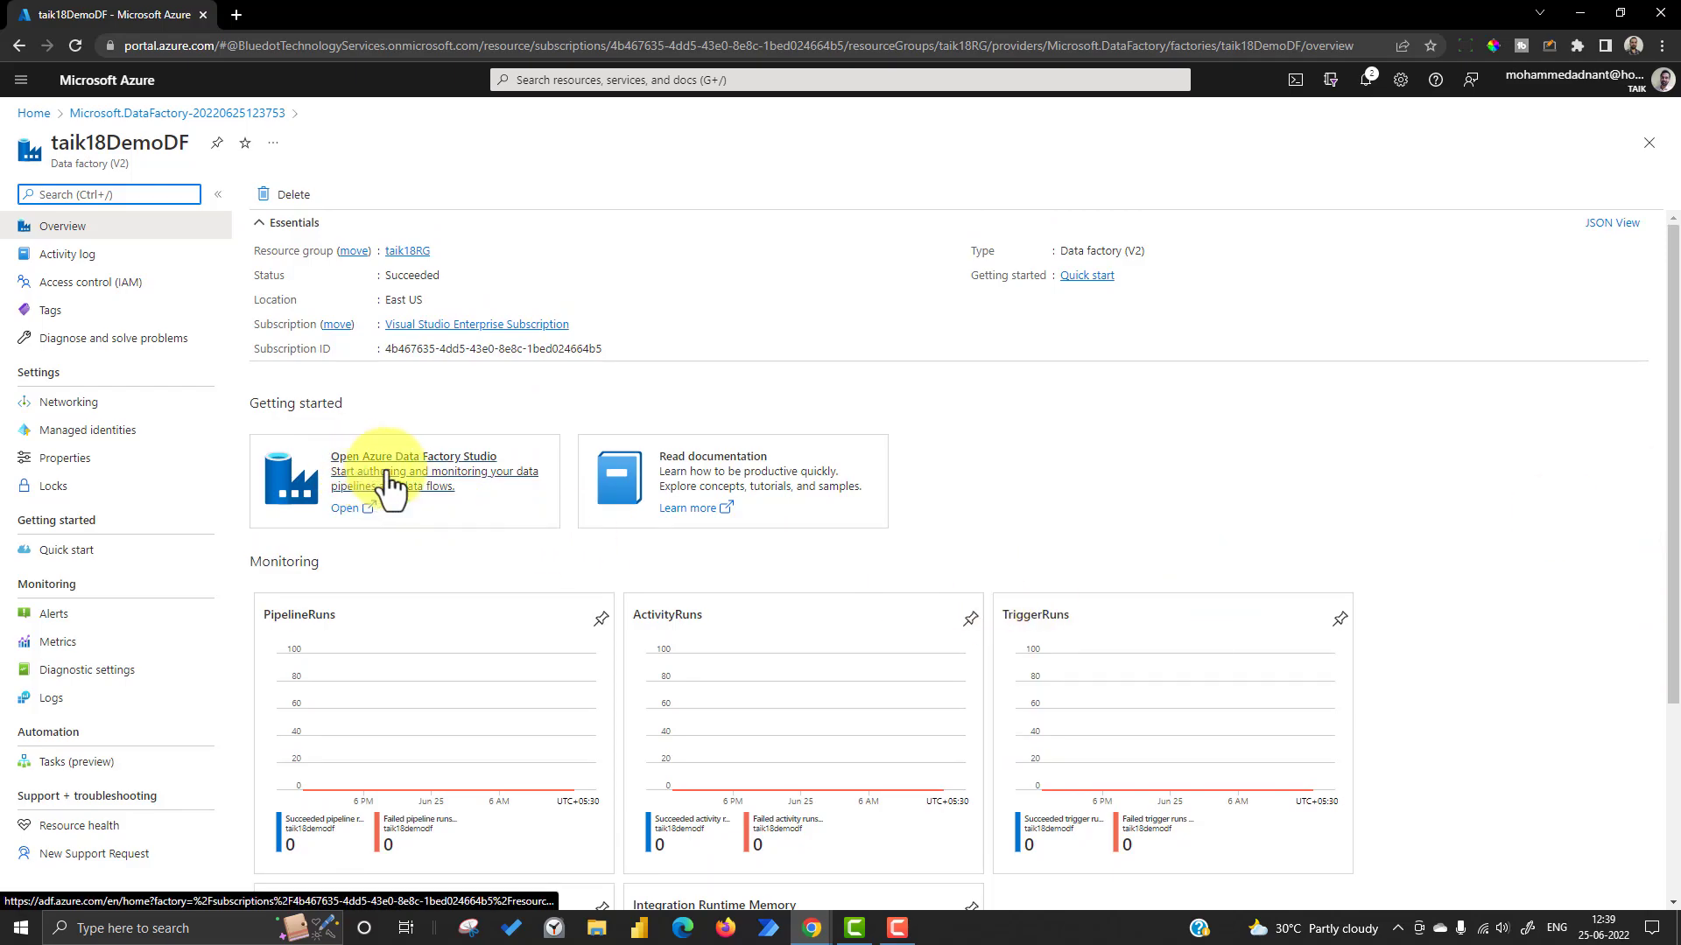
Step: Launch Azure Data Factory Studio for taik18DemoDF and return to the factory's overview in the Azure portal
click(350, 510)
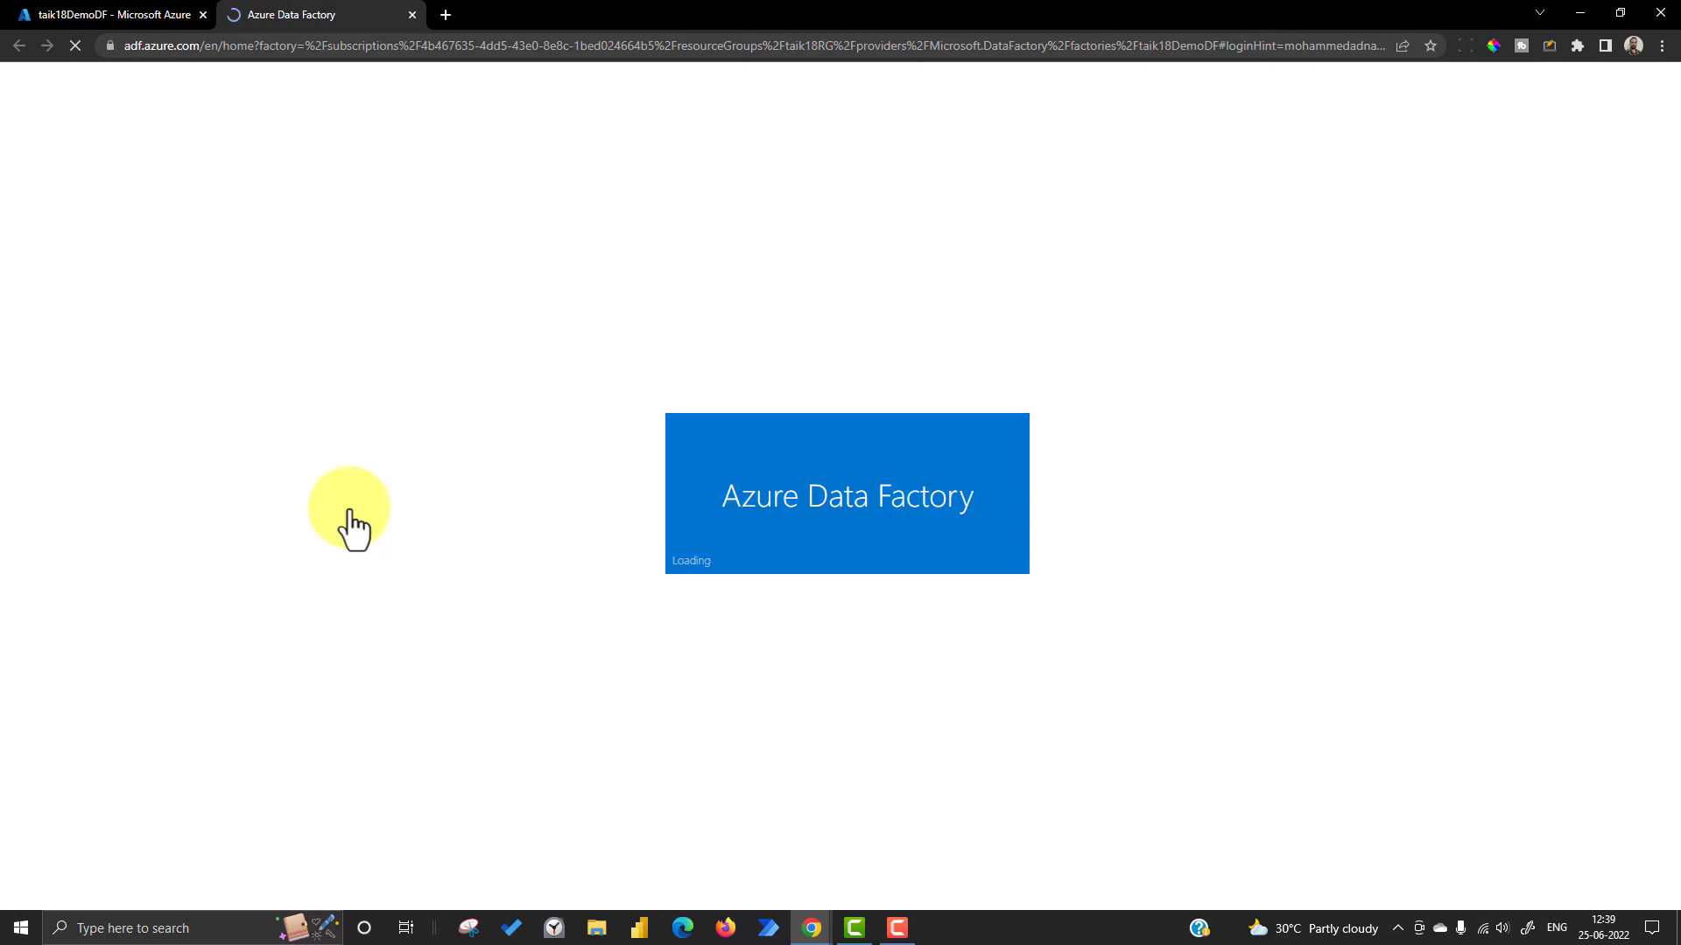
click(111, 15)
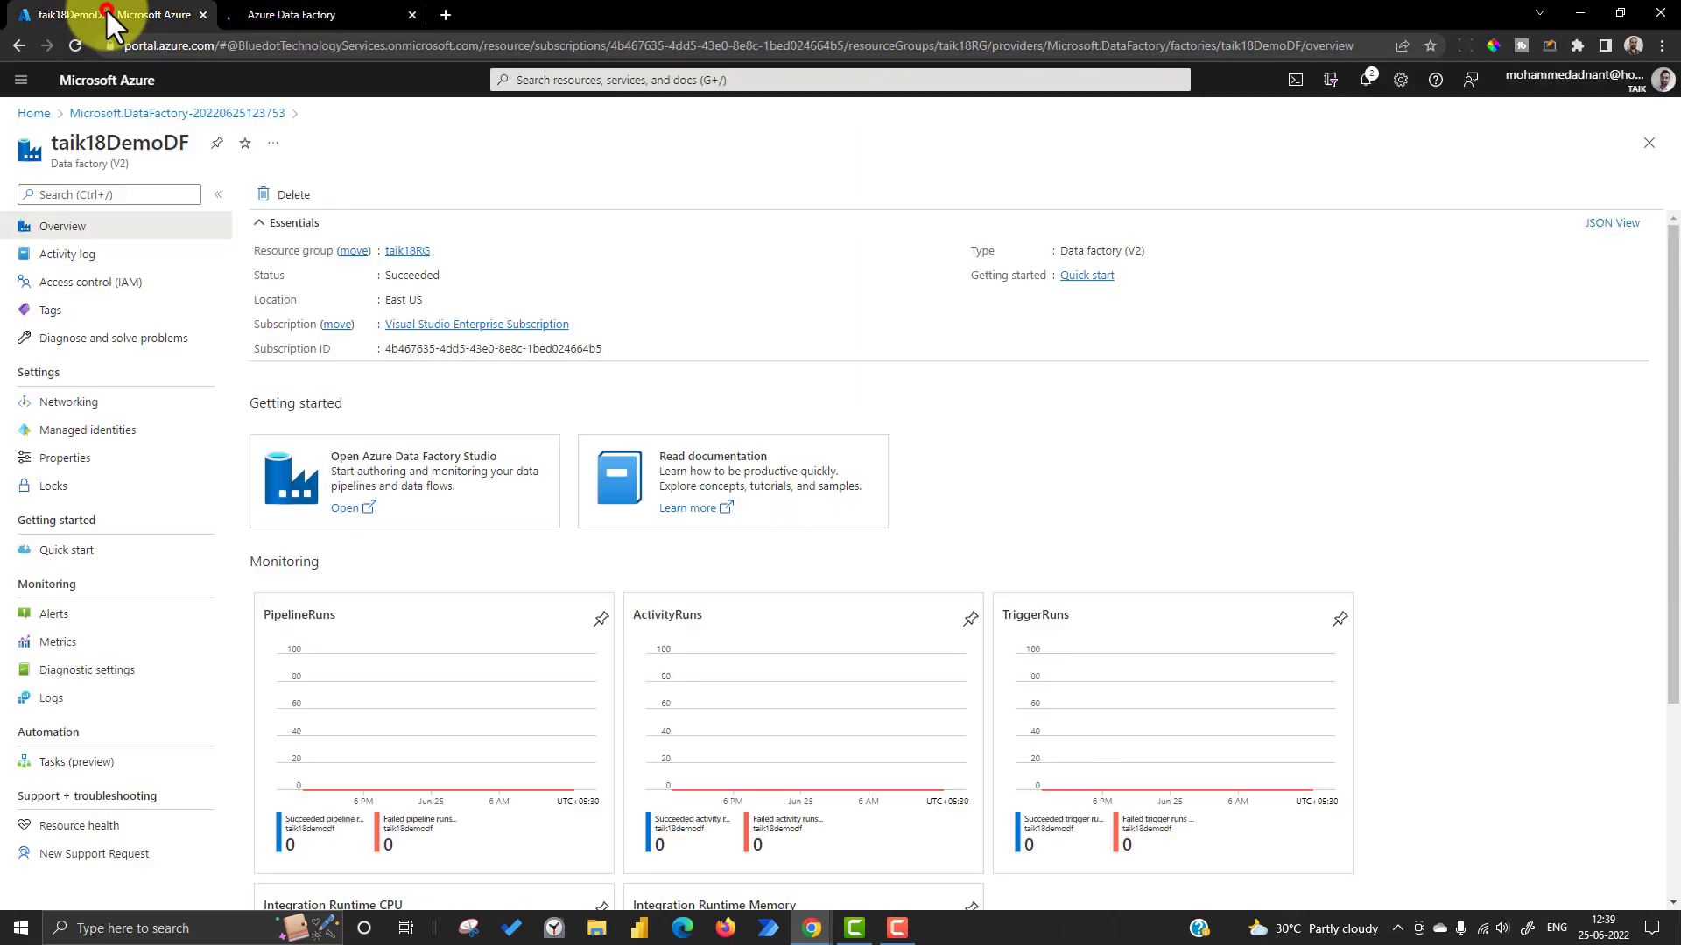